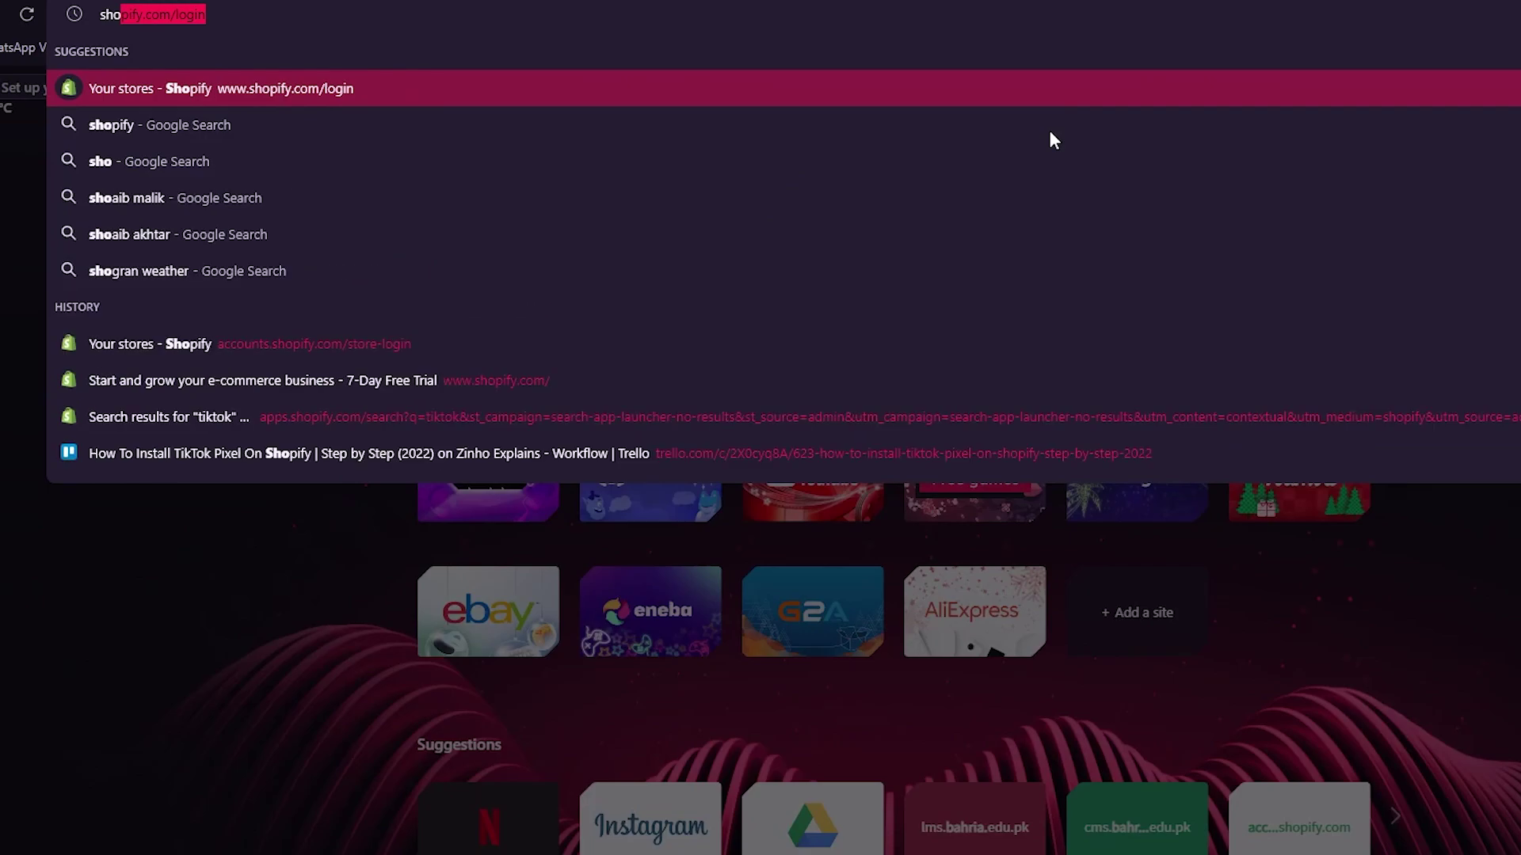
Load the Shopify login page at shopify.com/login in Opera
{"action": "key", "text": "BackSpace"}
{"action": "type", "text": "pif"}
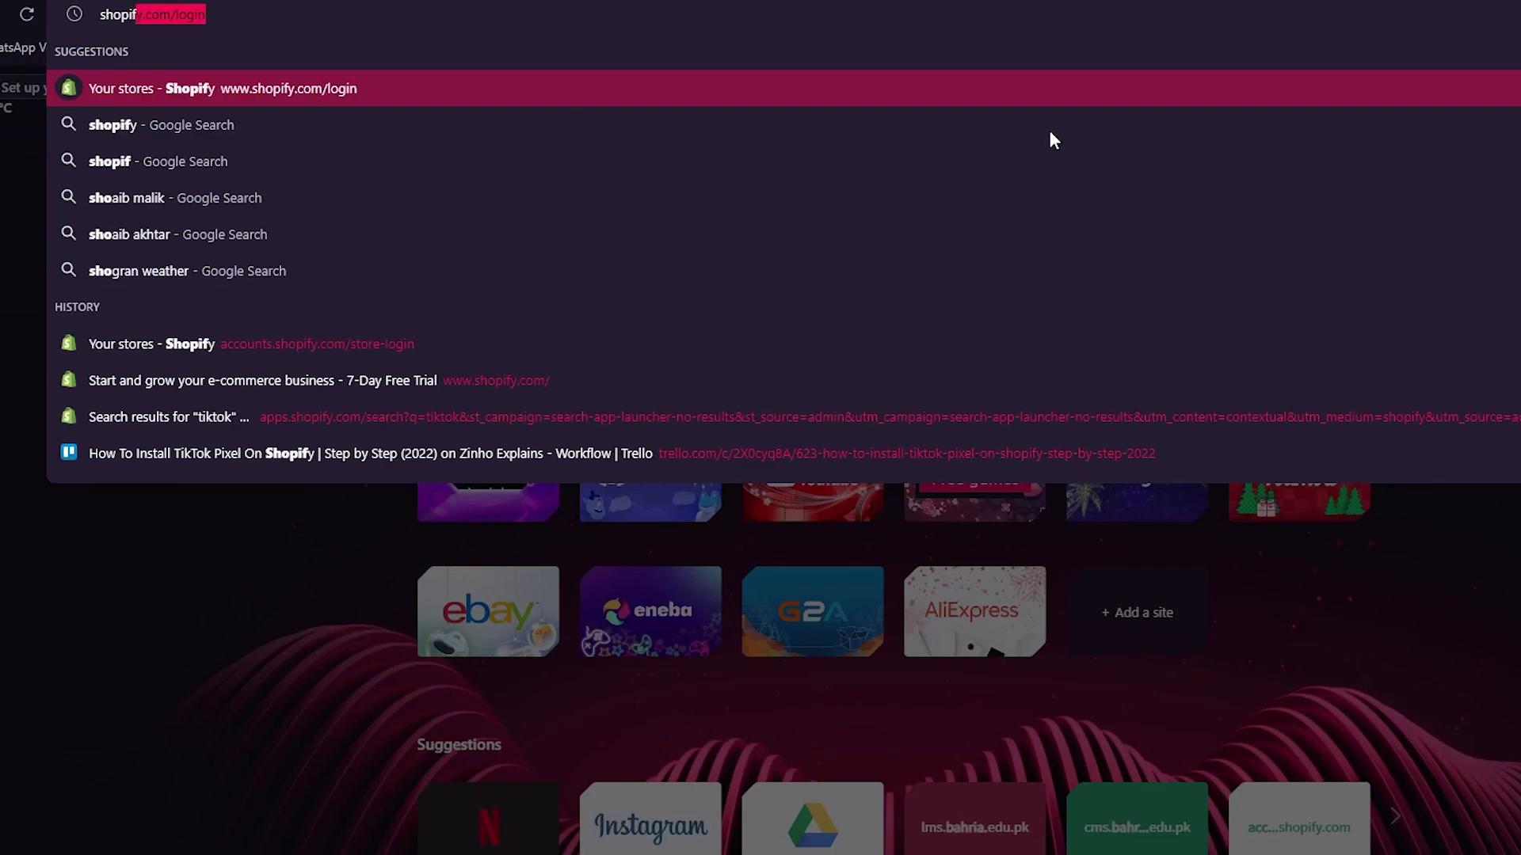
{"action": "key", "text": "Return"}
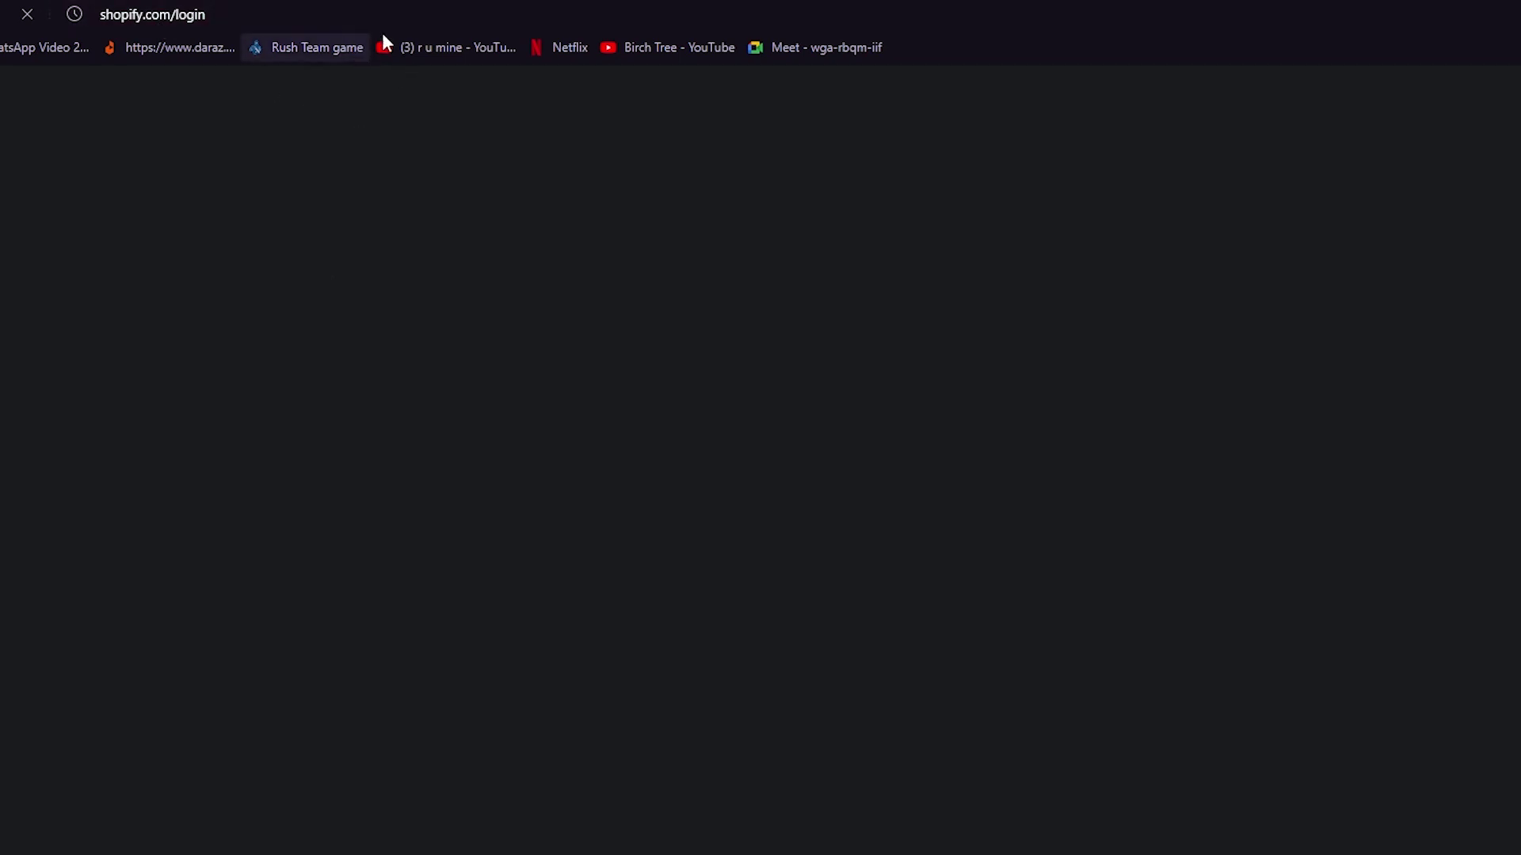
In a new tab, search Google for 'cj dropshipping'
{"action": "key", "text": "ctrl+t"}
{"action": "type", "text": "cj dro"}
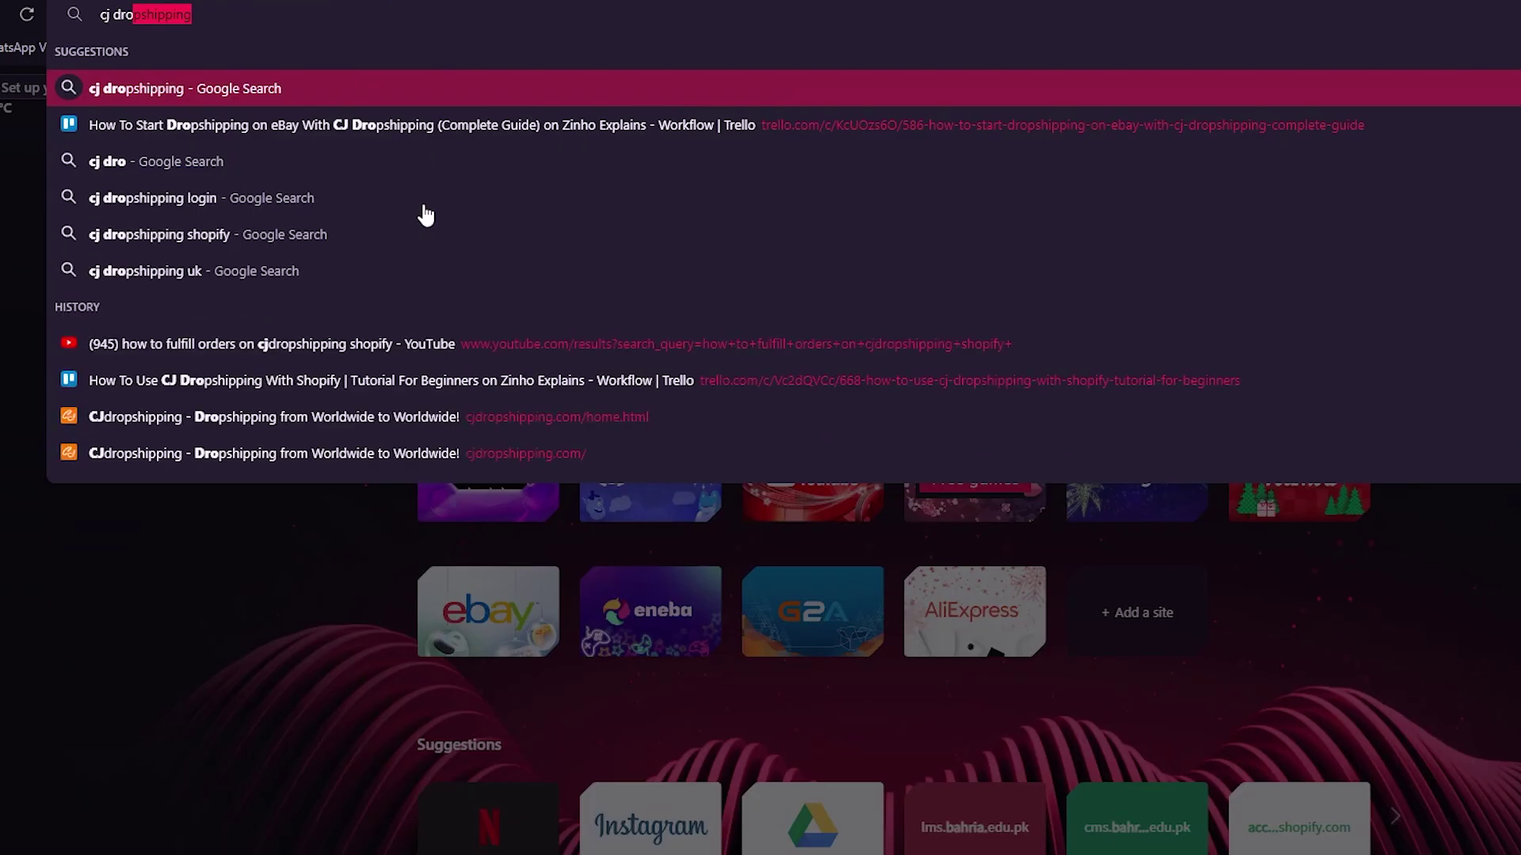
{"action": "key", "text": "Return"}
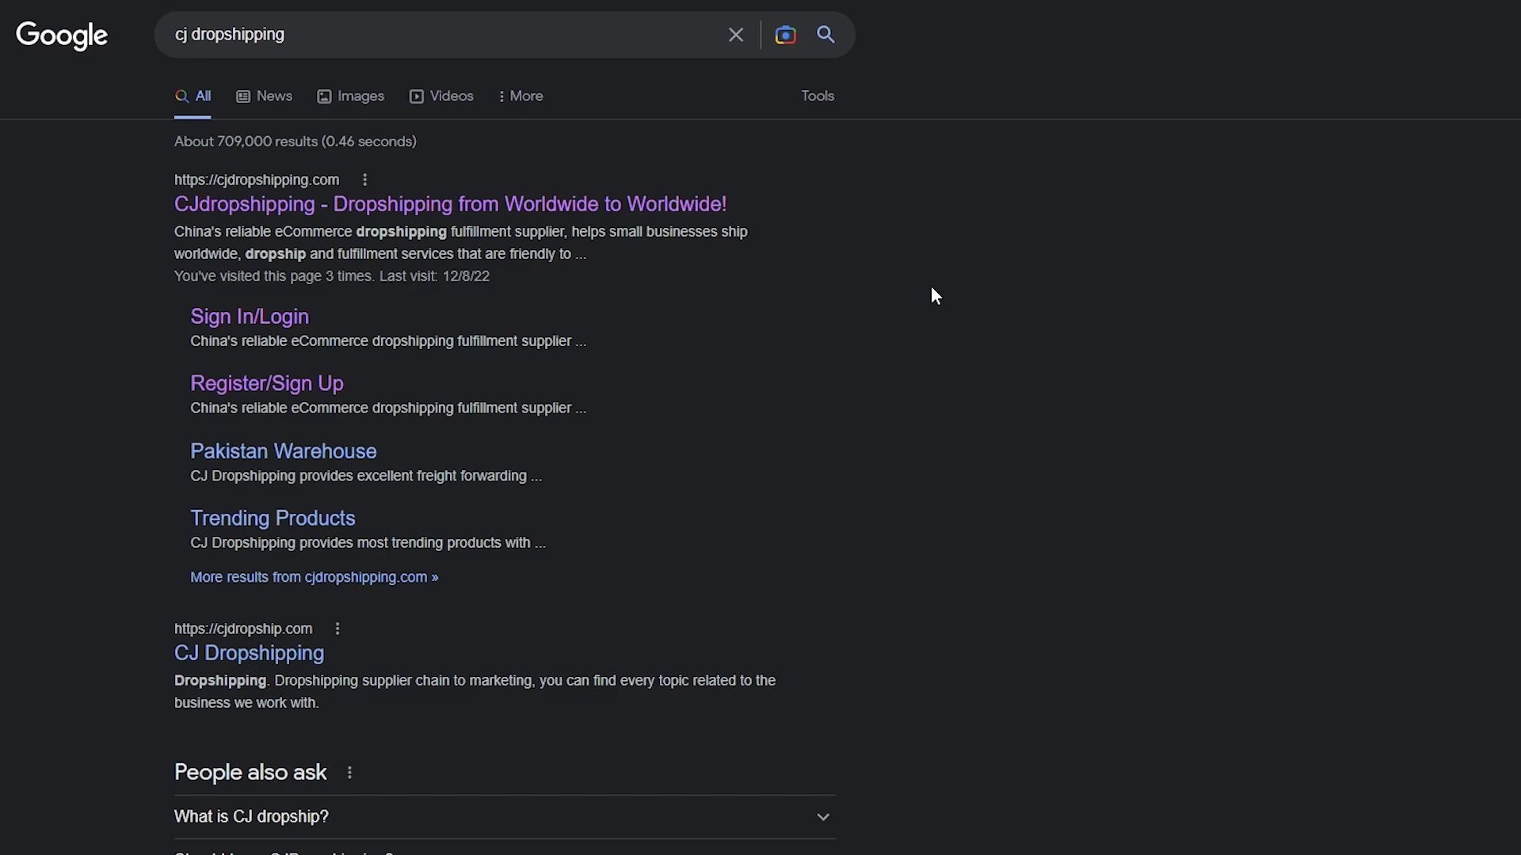
Go to the CJdropshipping site from the results, closing the Alex chatbot and notification prompt
{"action": "left_click", "coordinate": [561, 216]}
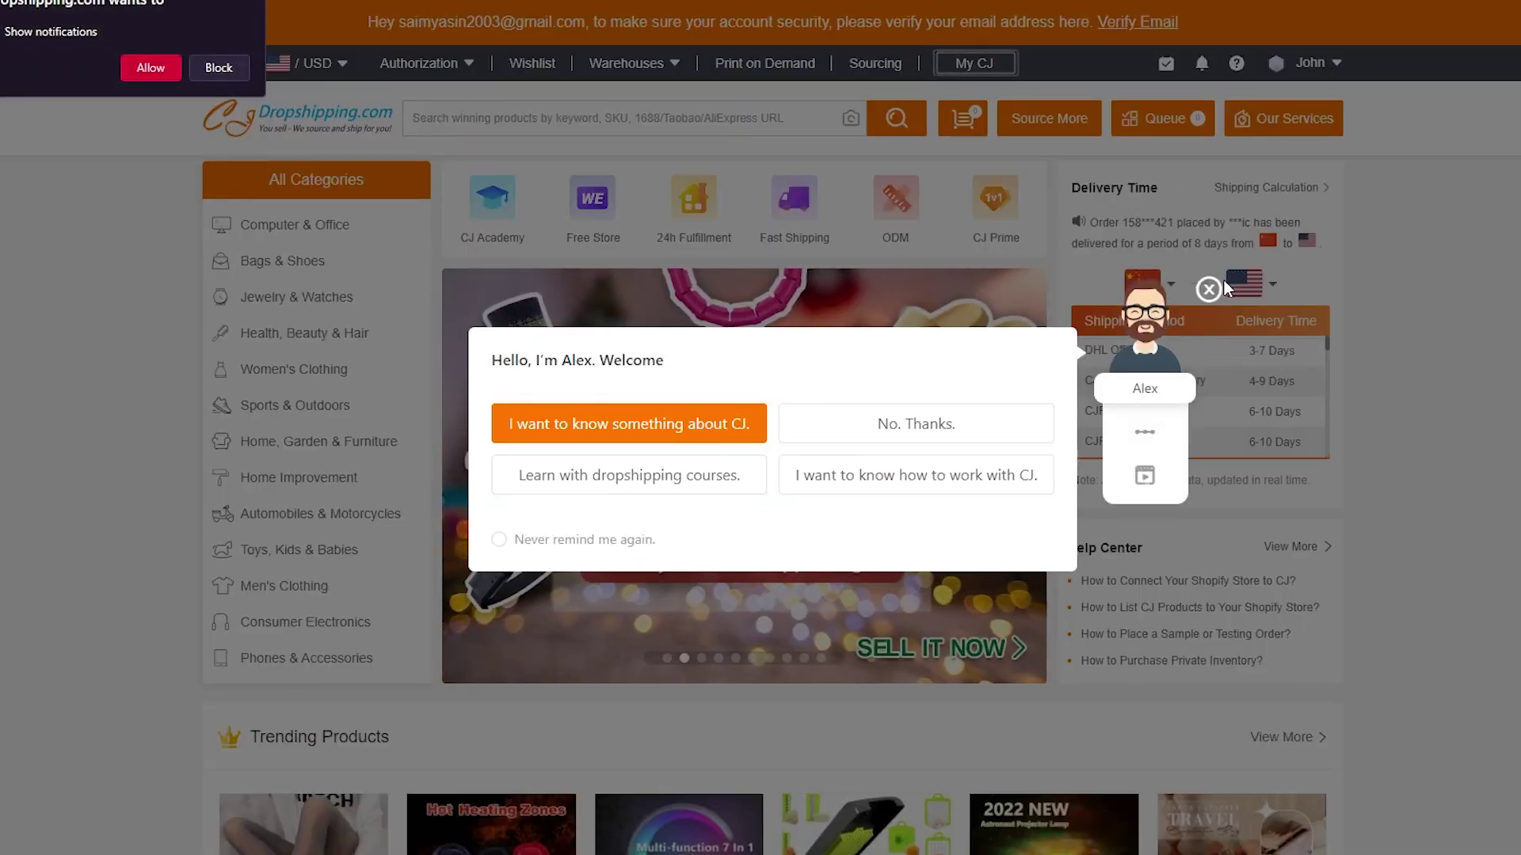
{"action": "left_click", "coordinate": [1299, 87]}
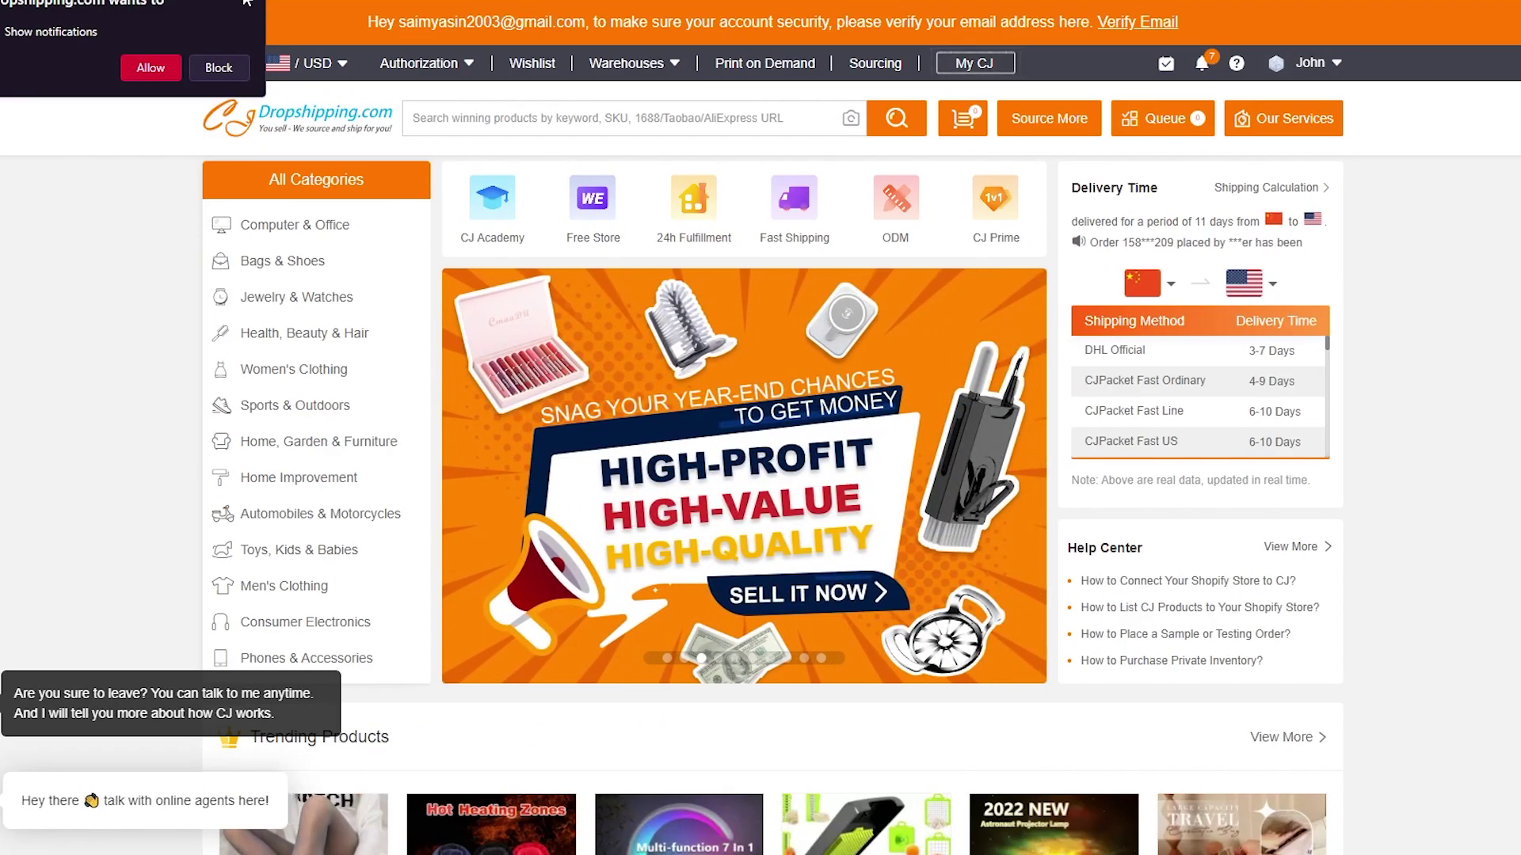
{"action": "left_click", "coordinate": [75, 220]}
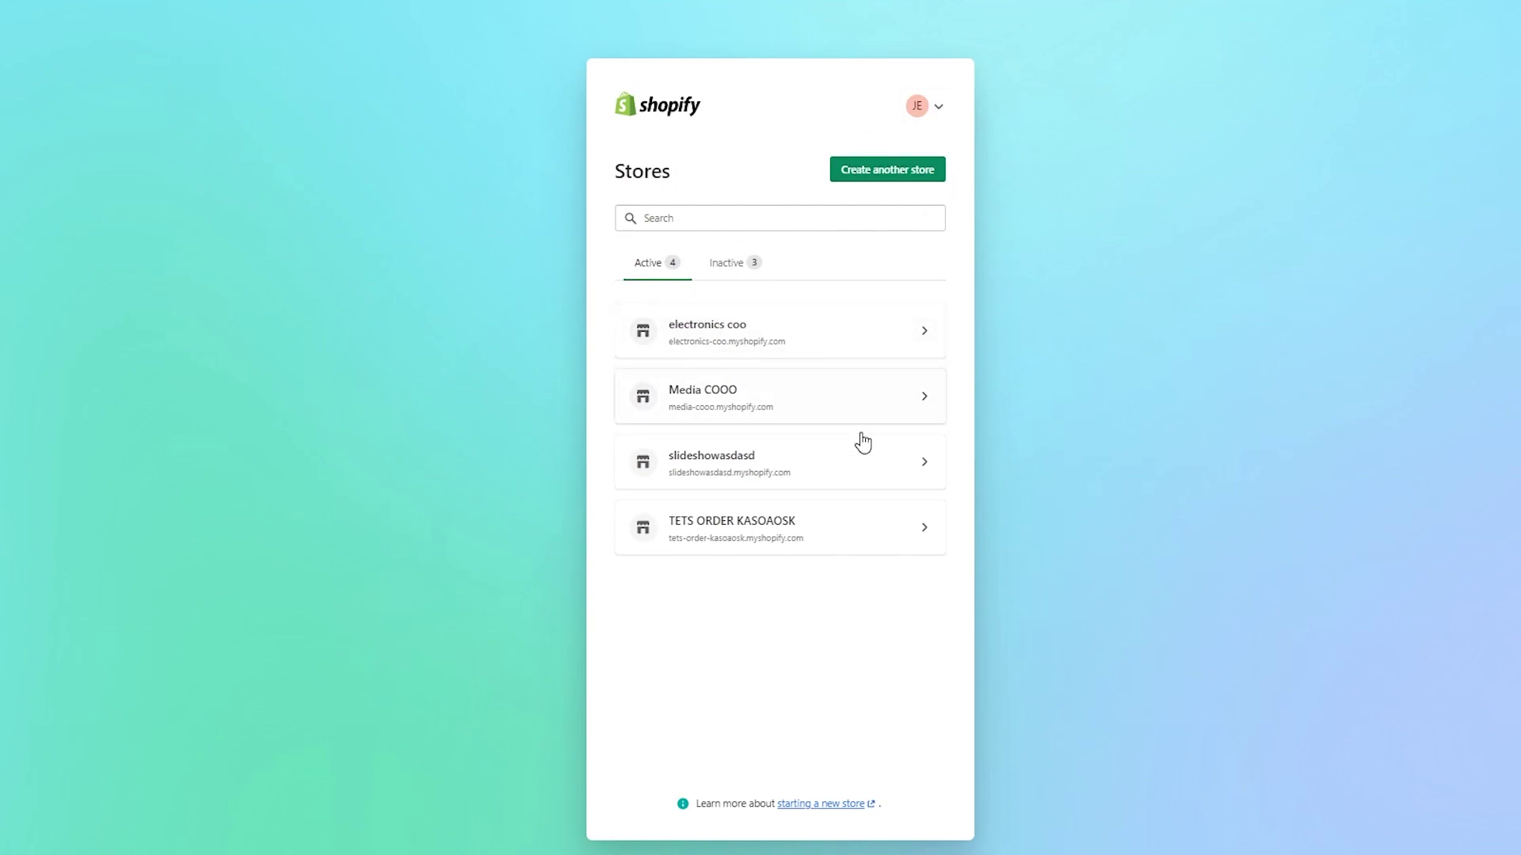
Enter the Media COOO store admin and close the 'Pick a plan' banner
{"action": "left_click", "coordinate": [885, 417]}
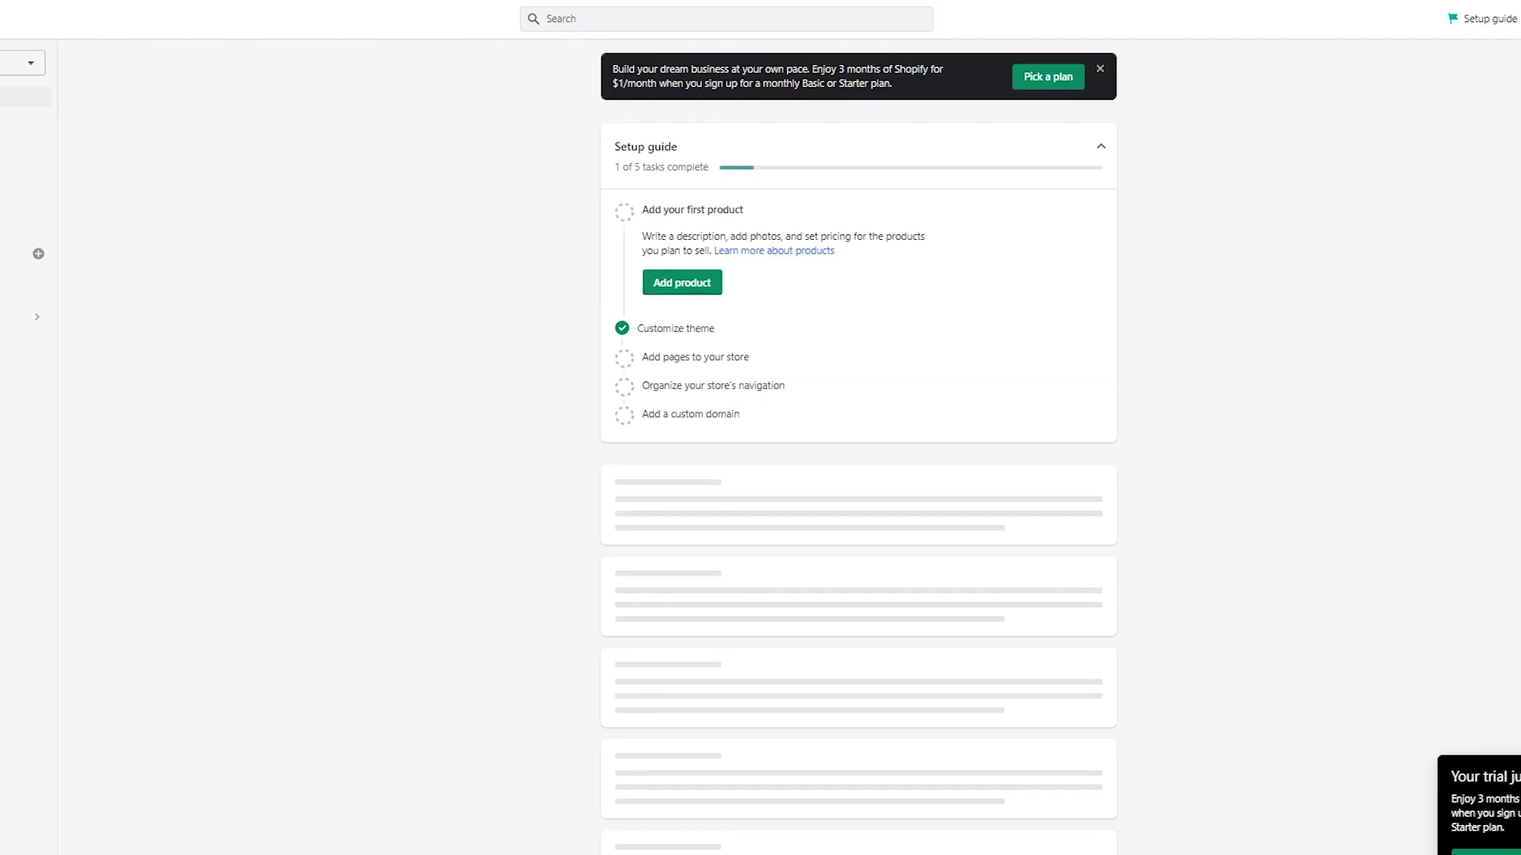
{"action": "left_click", "coordinate": [1100, 69]}
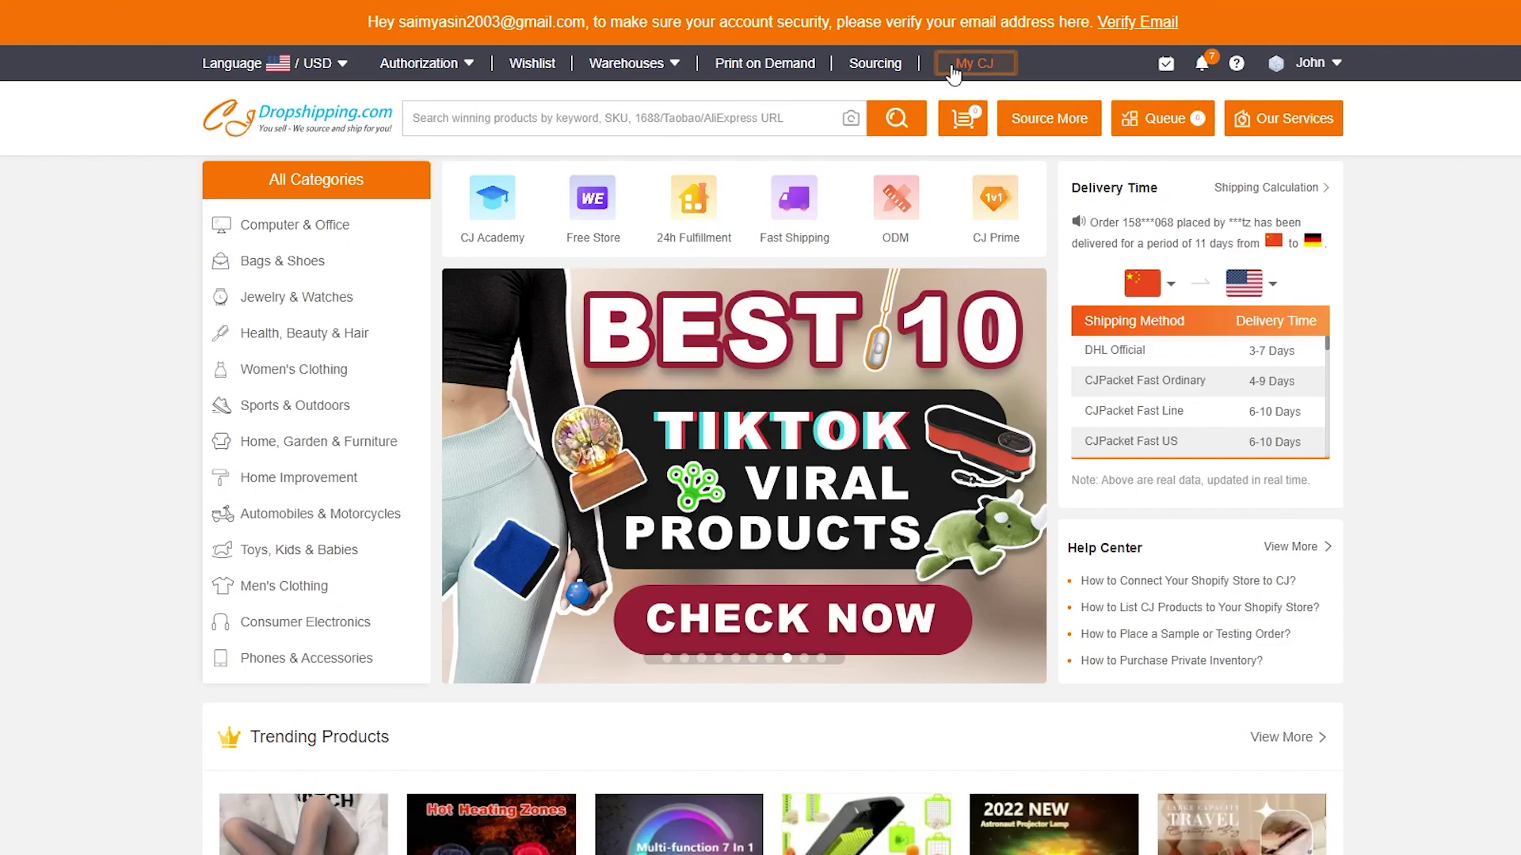
From My CJ, close Email Verification and open Store Authorization > Shopify
{"action": "left_click", "coordinate": [953, 74]}
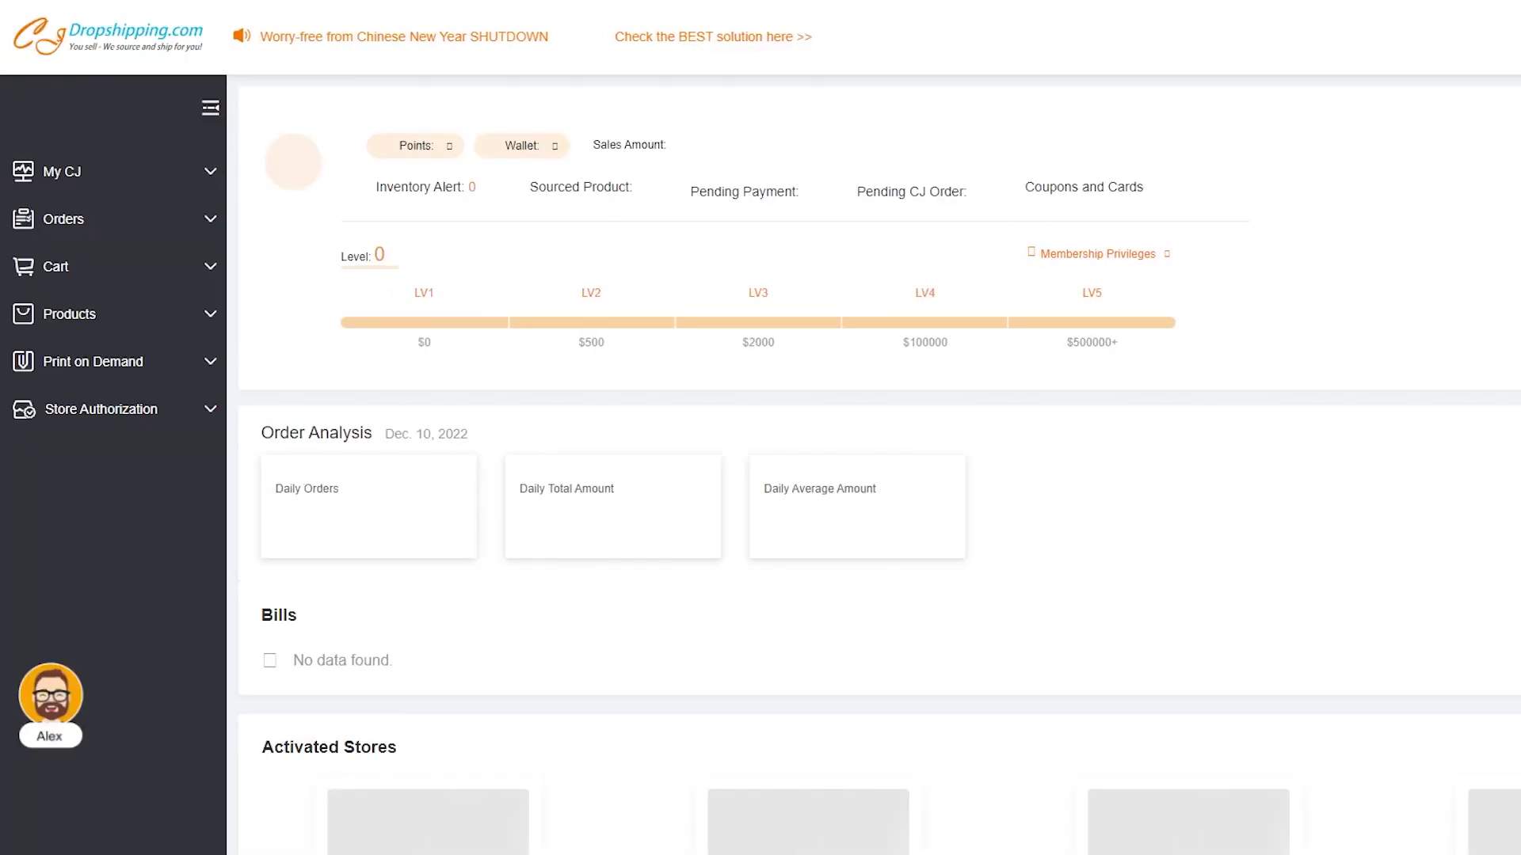
{"action": "scroll", "coordinate": [220, 563], "scroll_direction": "down", "scroll_amount": 2}
{"action": "left_click", "coordinate": [851, 495]}
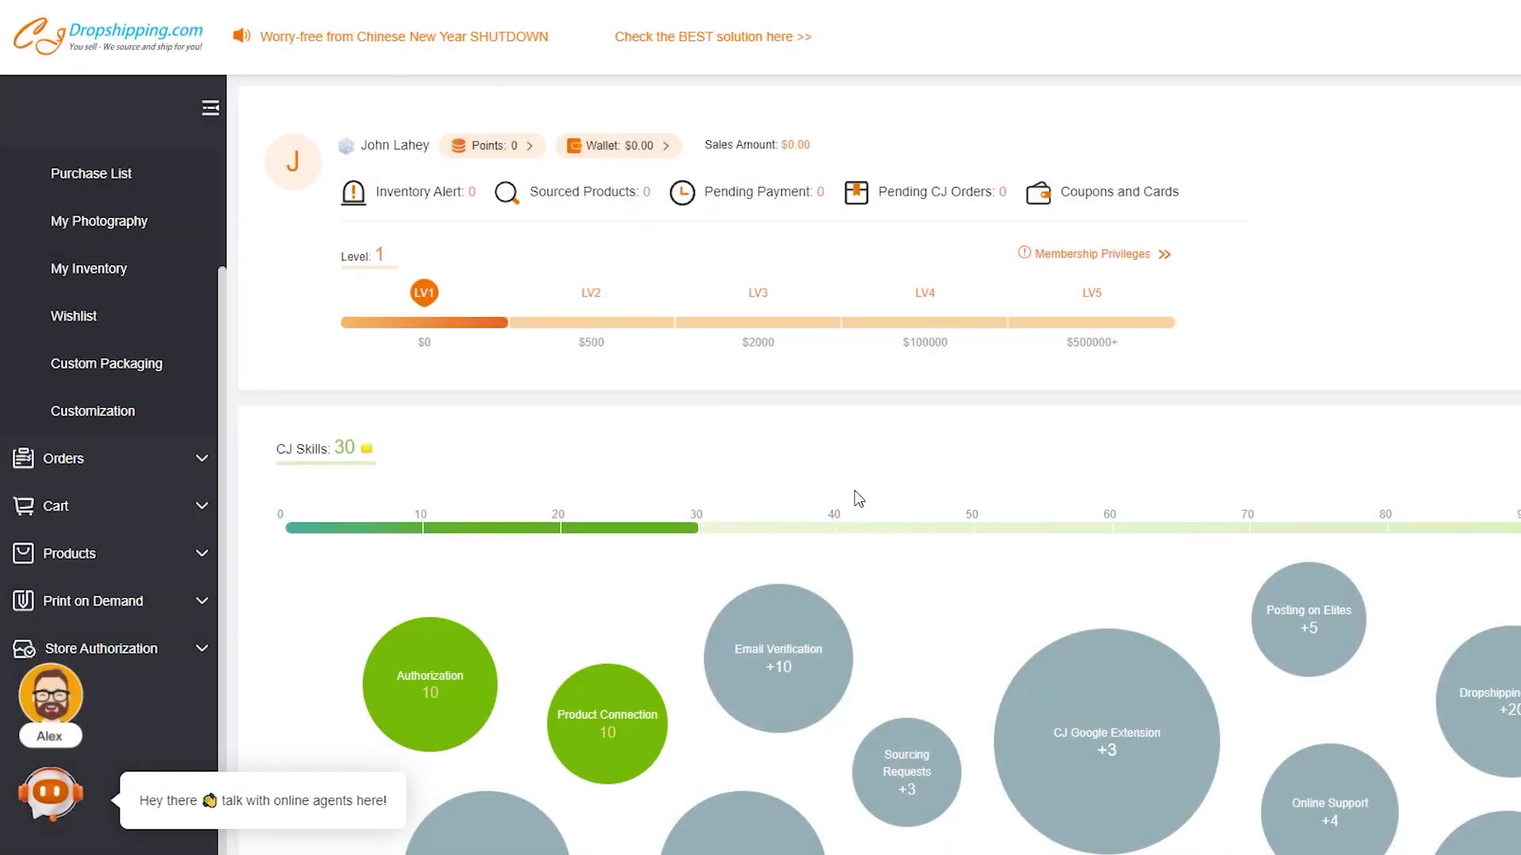
{"action": "left_click", "coordinate": [169, 650]}
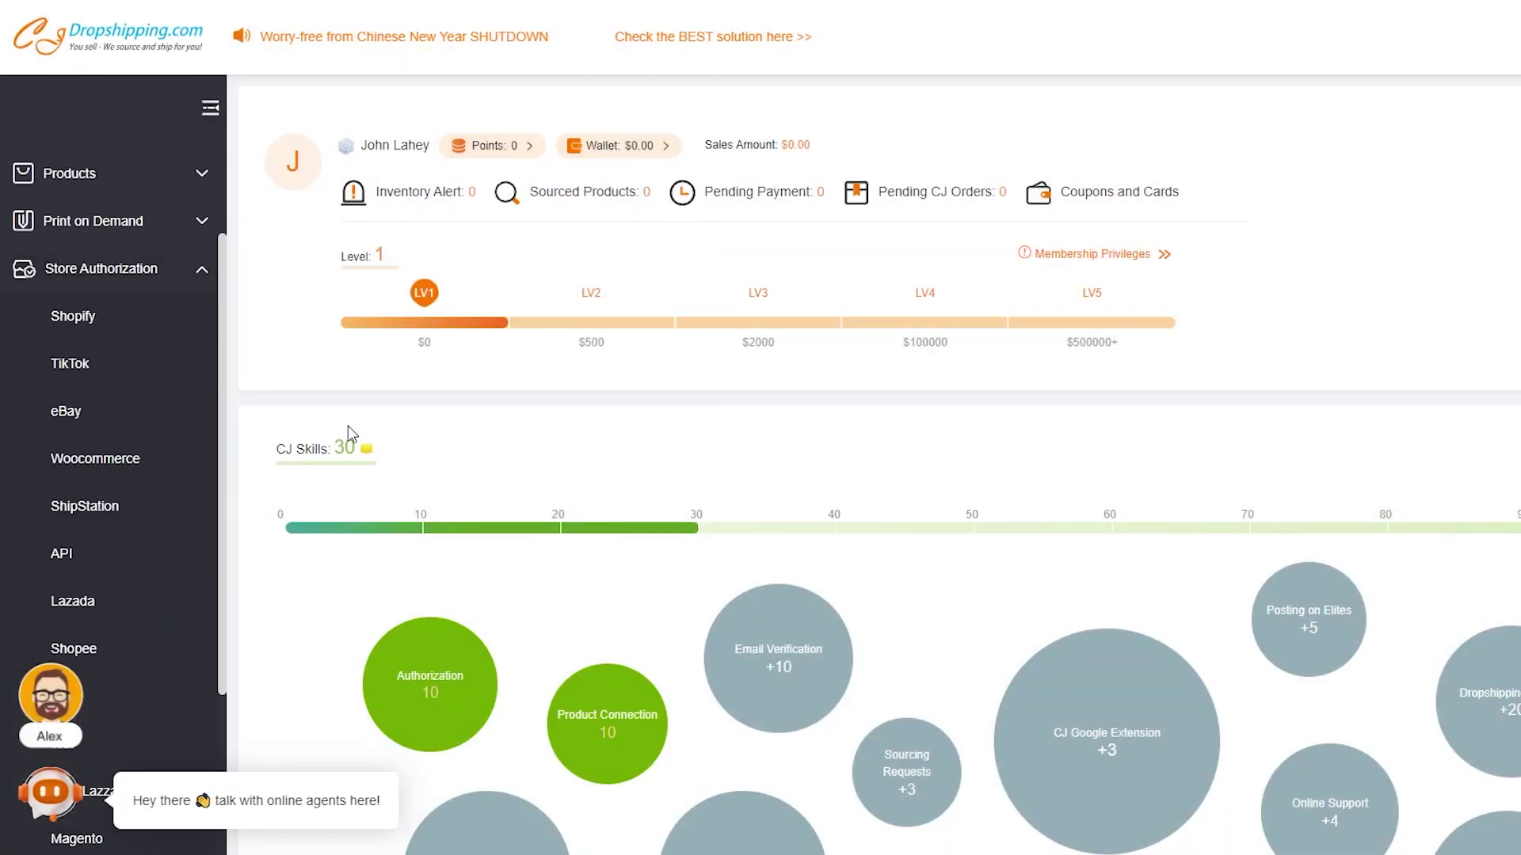
{"action": "scroll", "coordinate": [48, 567], "scroll_direction": "down", "scroll_amount": 1}
{"action": "scroll", "coordinate": [47, 412], "scroll_direction": "down", "scroll_amount": 3}
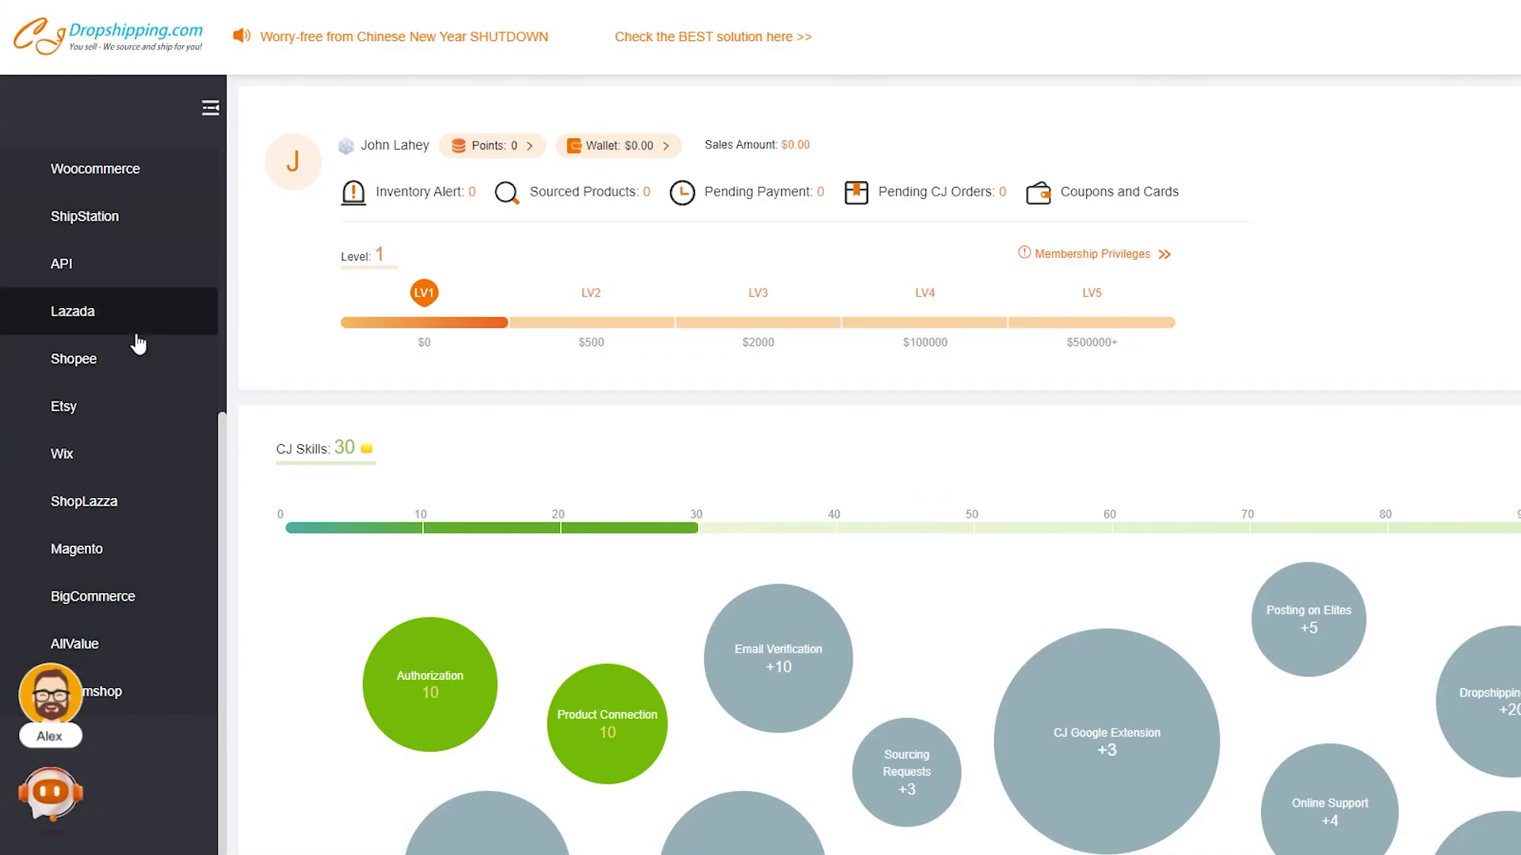
{"action": "scroll", "coordinate": [74, 354], "scroll_direction": "up", "scroll_amount": 2}
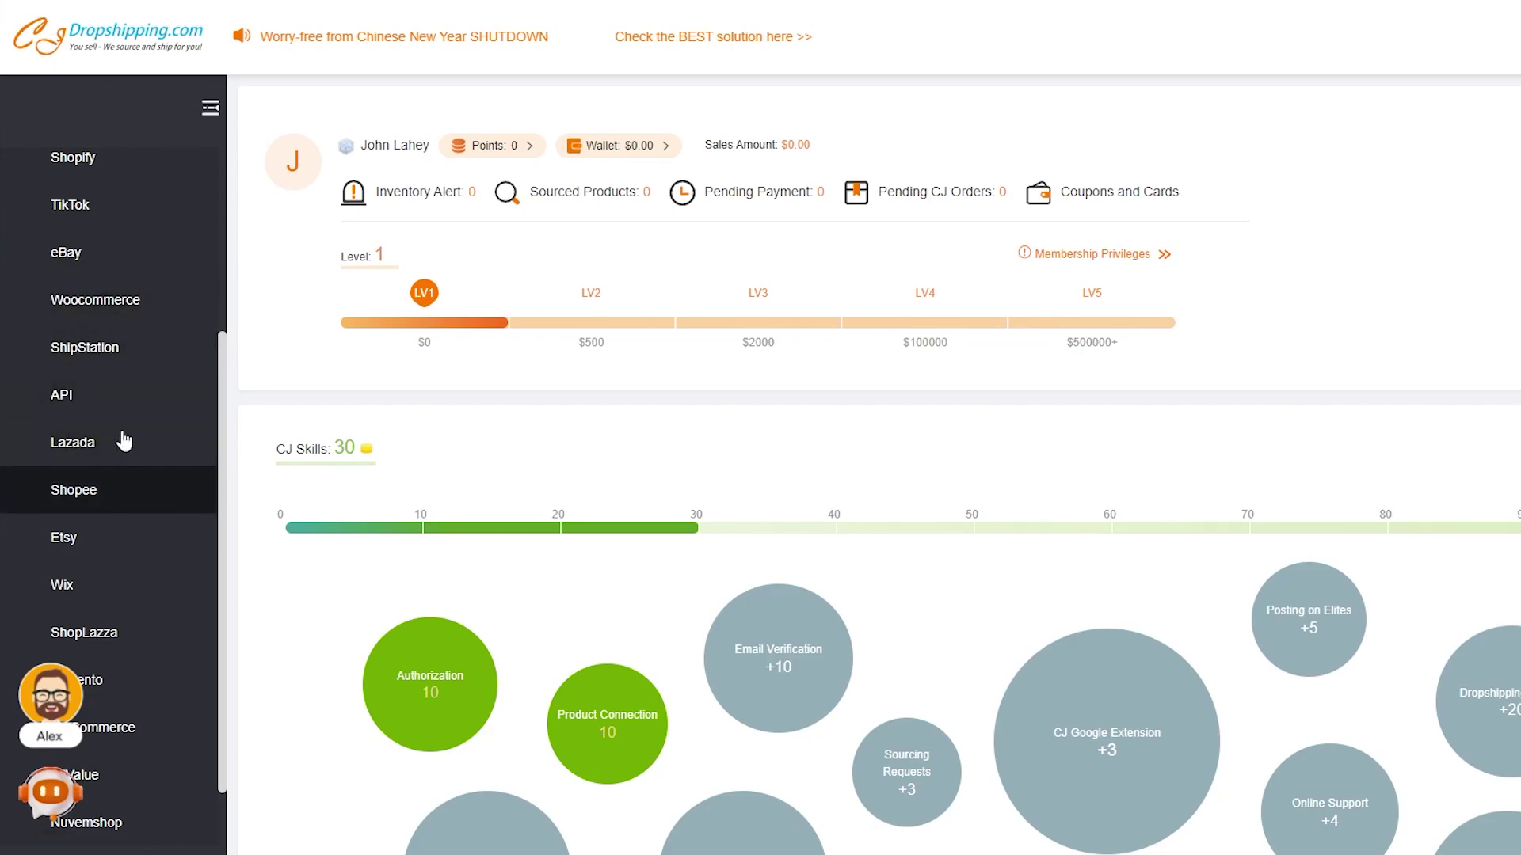
{"action": "left_click", "coordinate": [159, 176]}
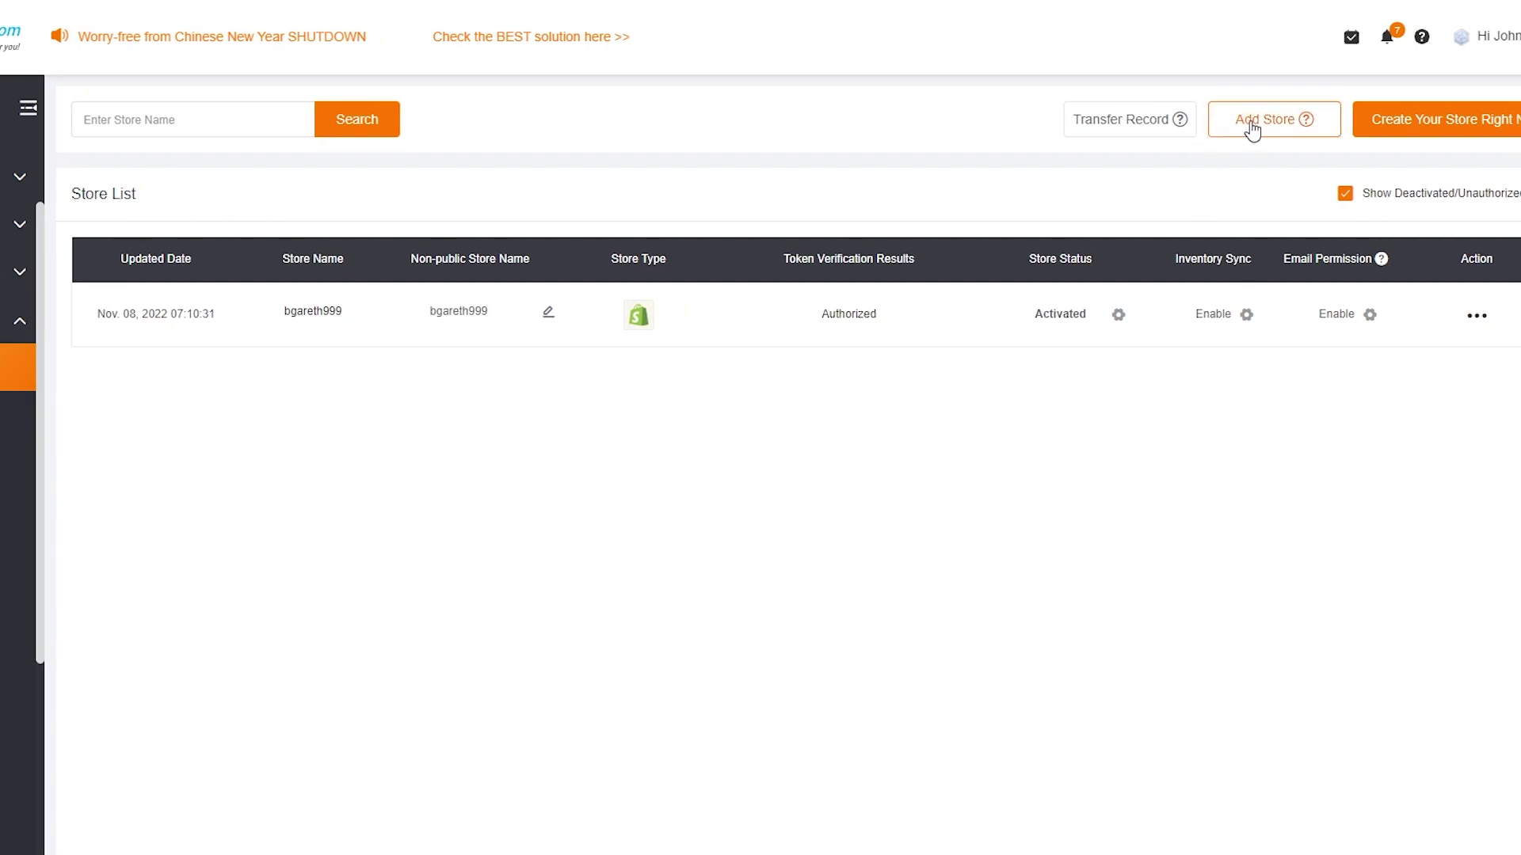
Add a store, log in to the App Store with the existing account, and choose Media COOO
{"action": "left_click", "coordinate": [1250, 125]}
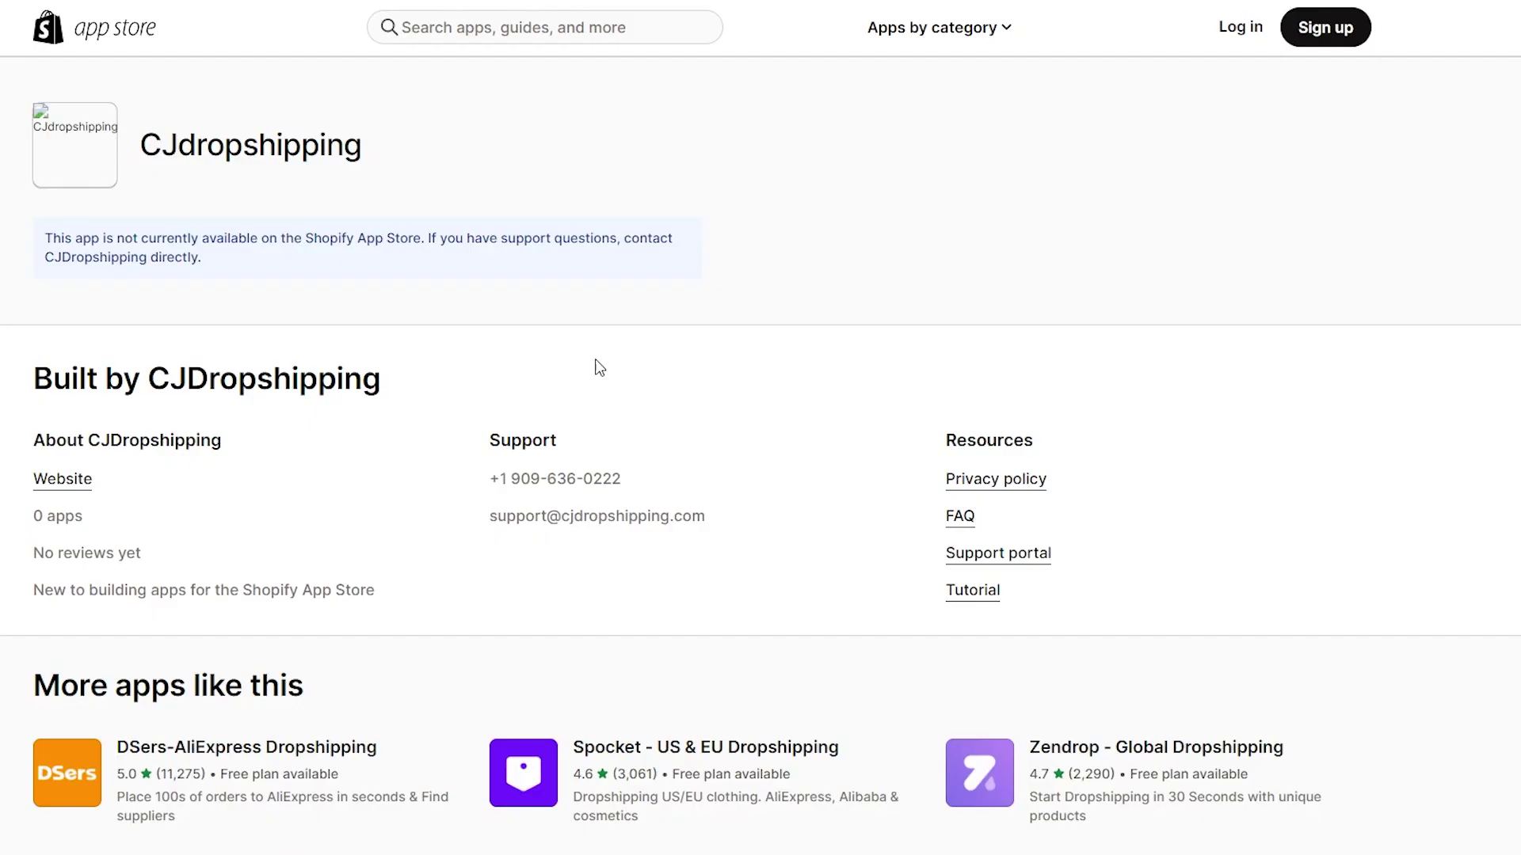
{"action": "left_click", "coordinate": [1249, 36]}
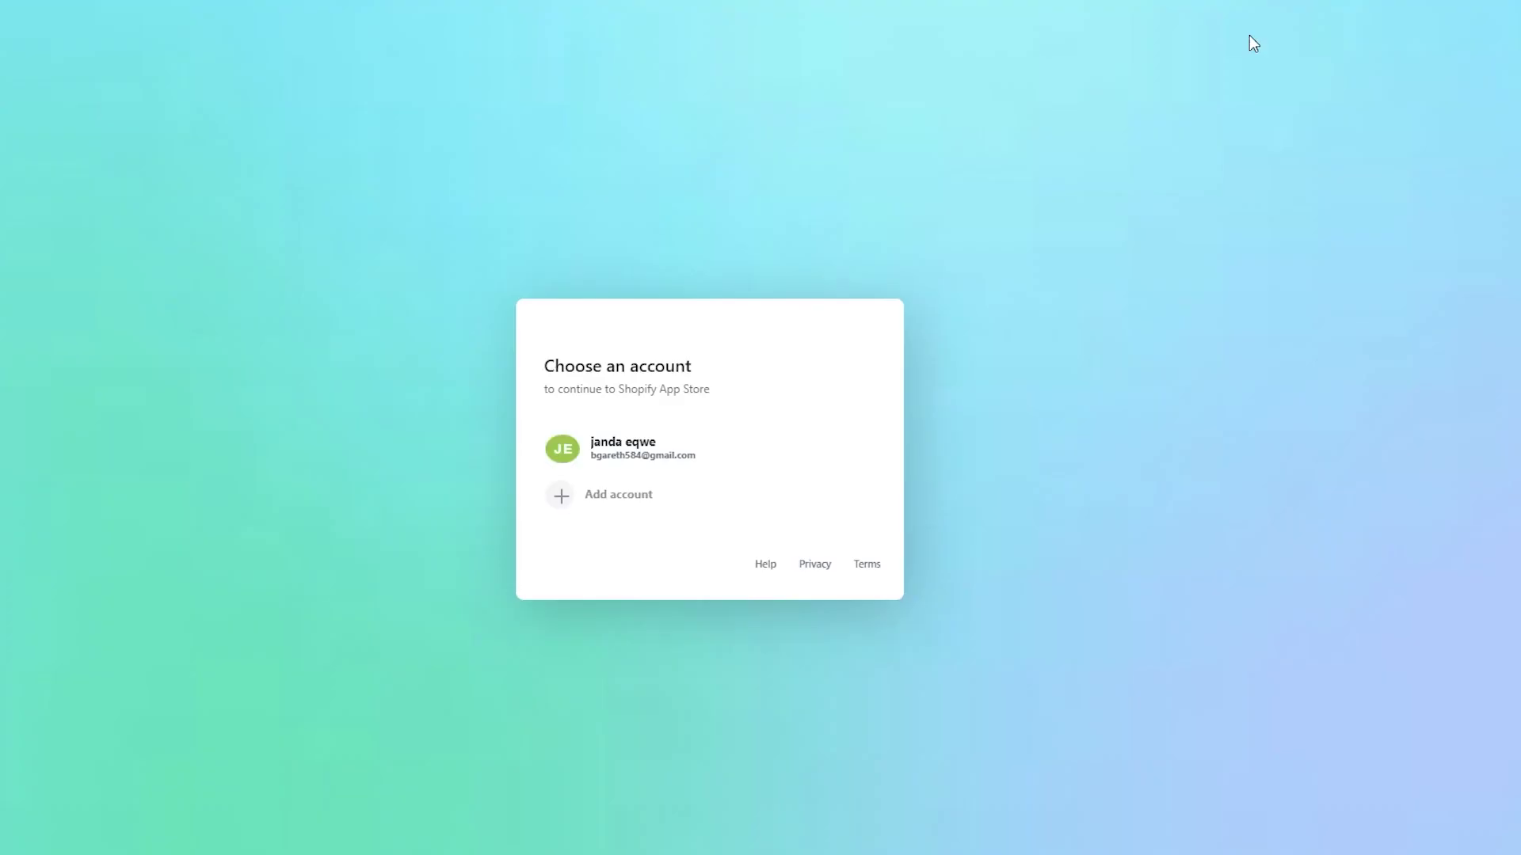
{"action": "left_click", "coordinate": [688, 466]}
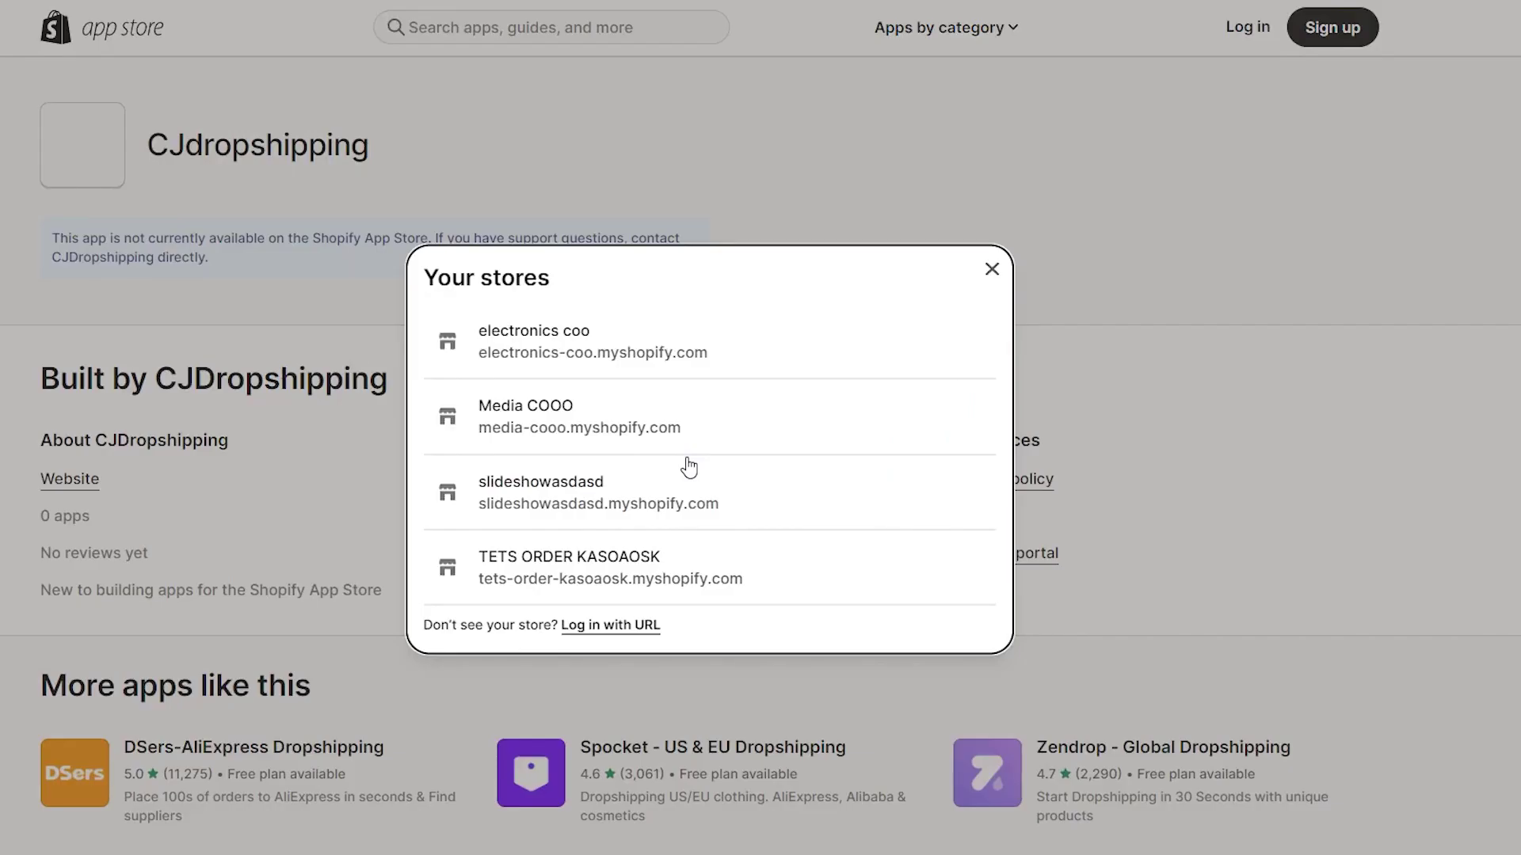
{"action": "left_click", "coordinate": [690, 427]}
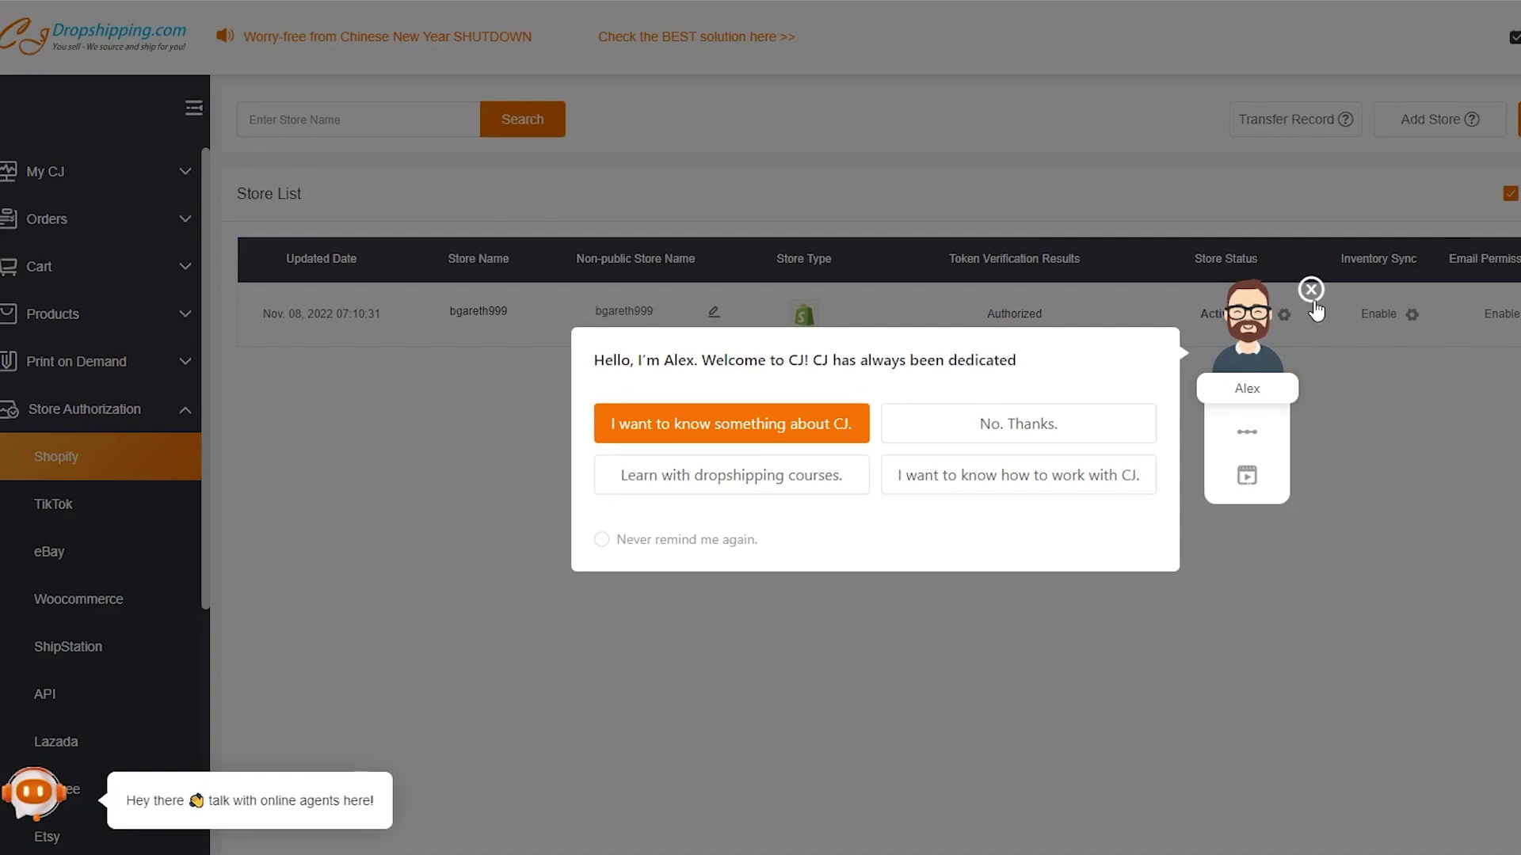
Close the Alex popup, go to Orders > Imported Orders, and open Sync Store Orders
{"action": "left_click", "coordinate": [304, 248]}
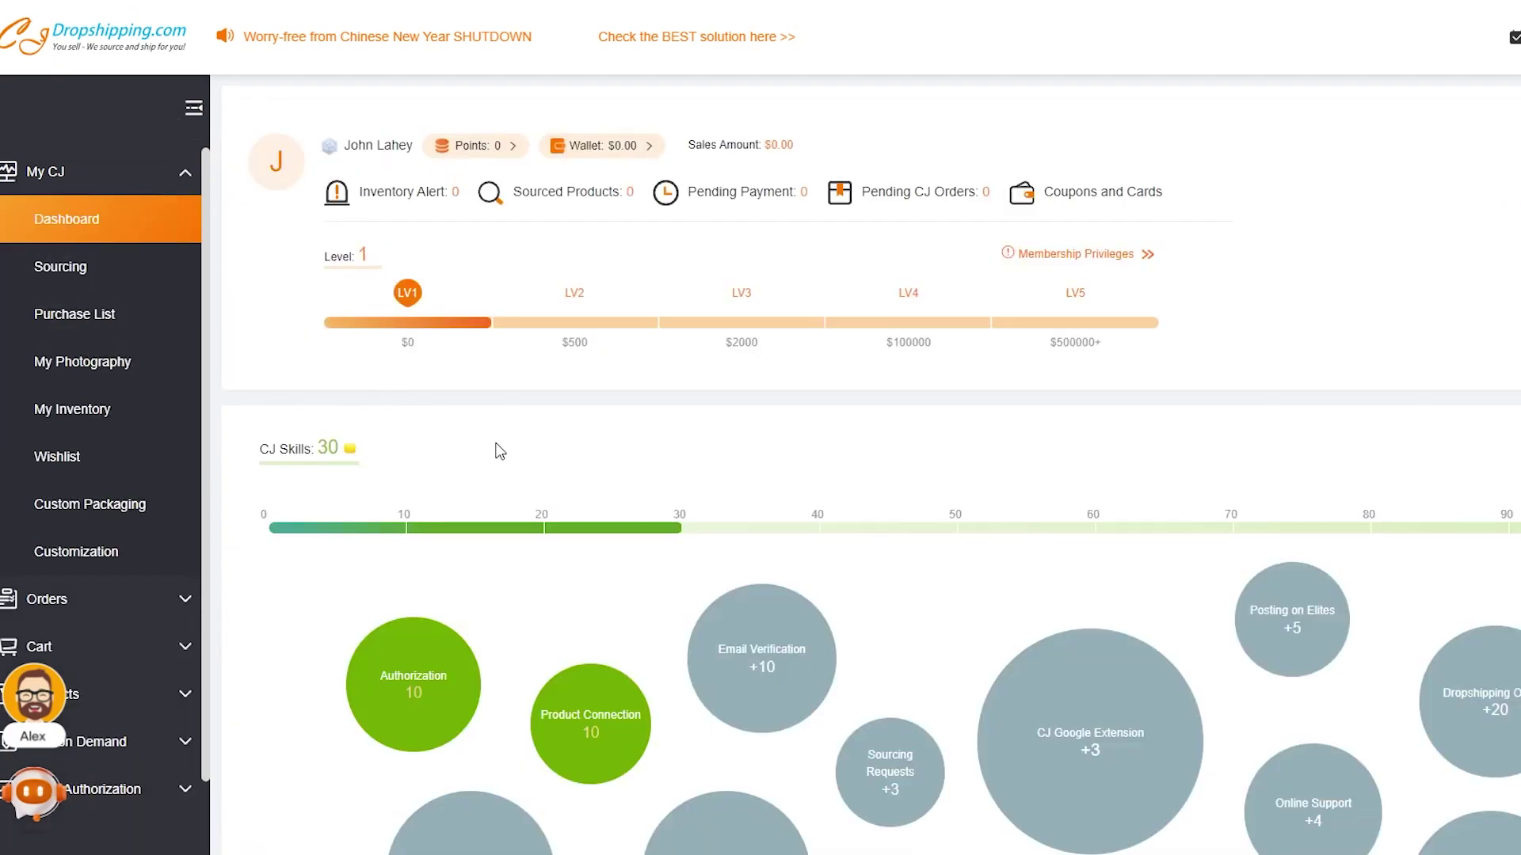
{"action": "scroll", "coordinate": [499, 445], "scroll_direction": "down", "scroll_amount": 1}
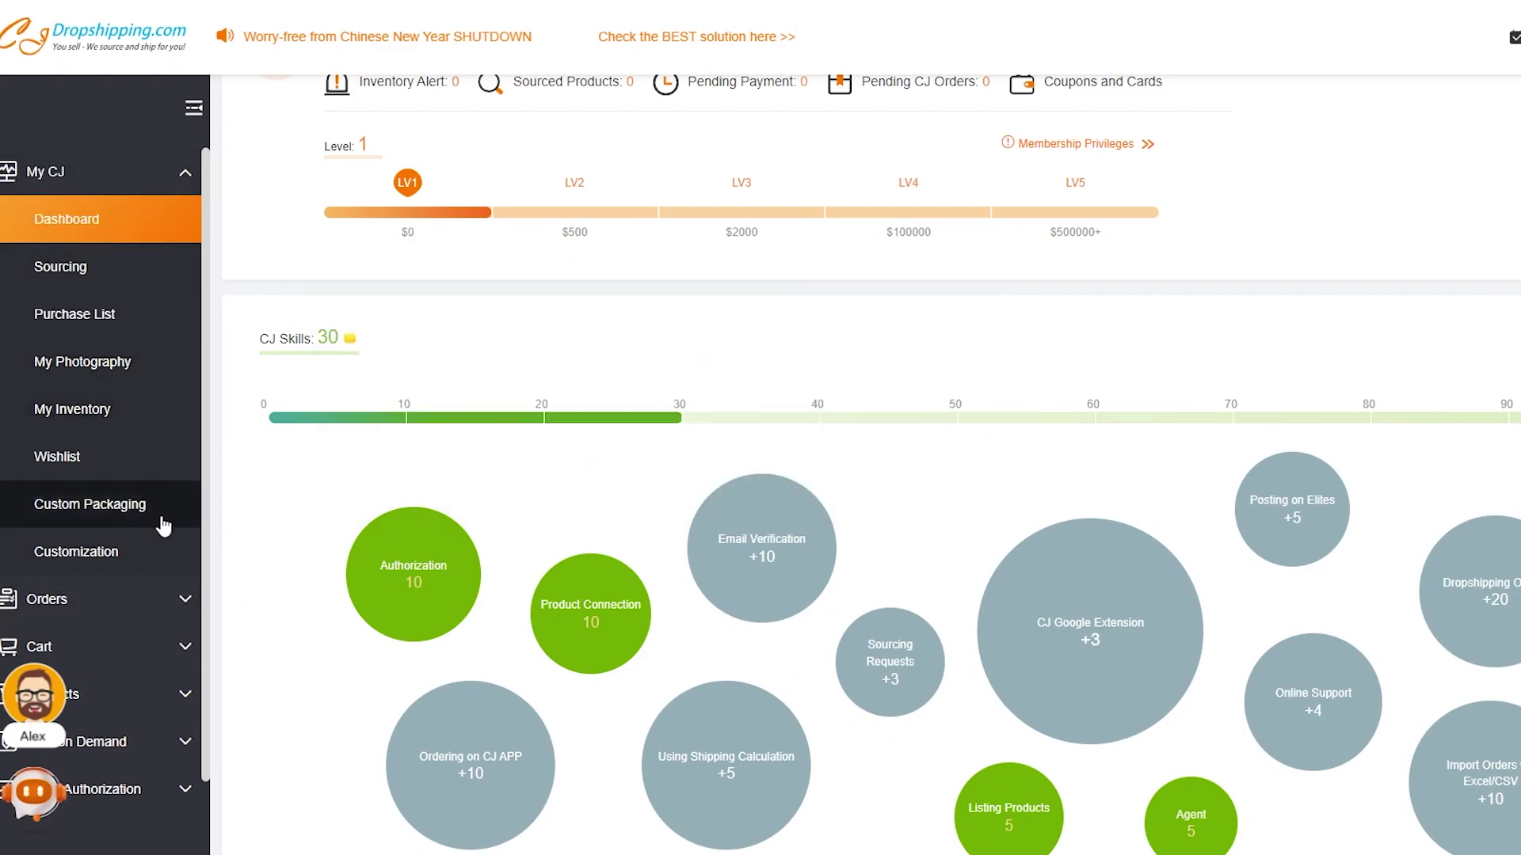
{"action": "scroll", "coordinate": [163, 491], "scroll_direction": "down", "scroll_amount": 2}
{"action": "left_click", "coordinate": [170, 453]}
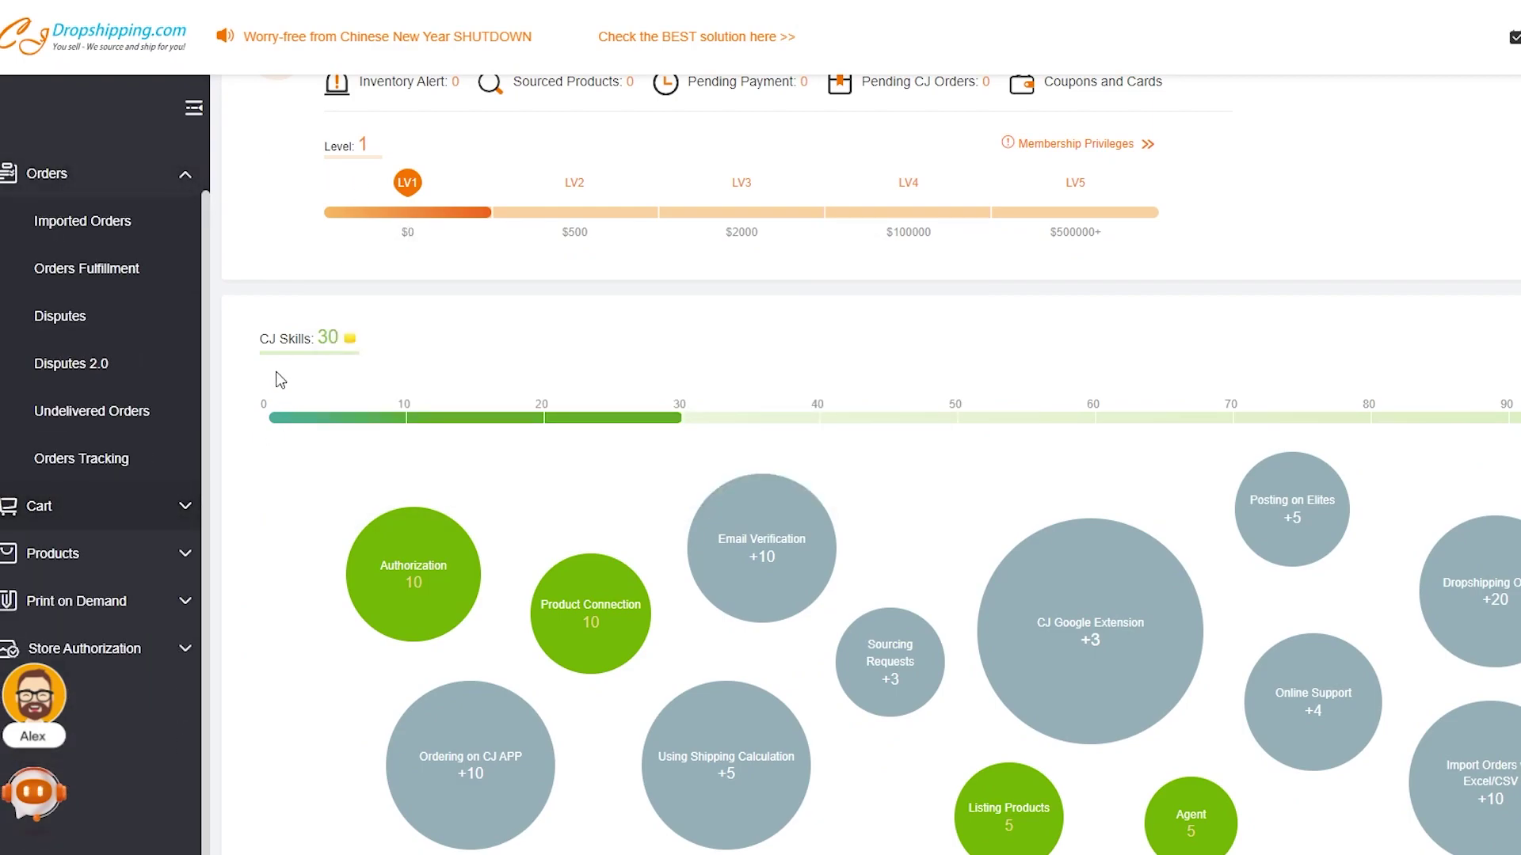
{"action": "mouse_move", "coordinate": [684, 244]}
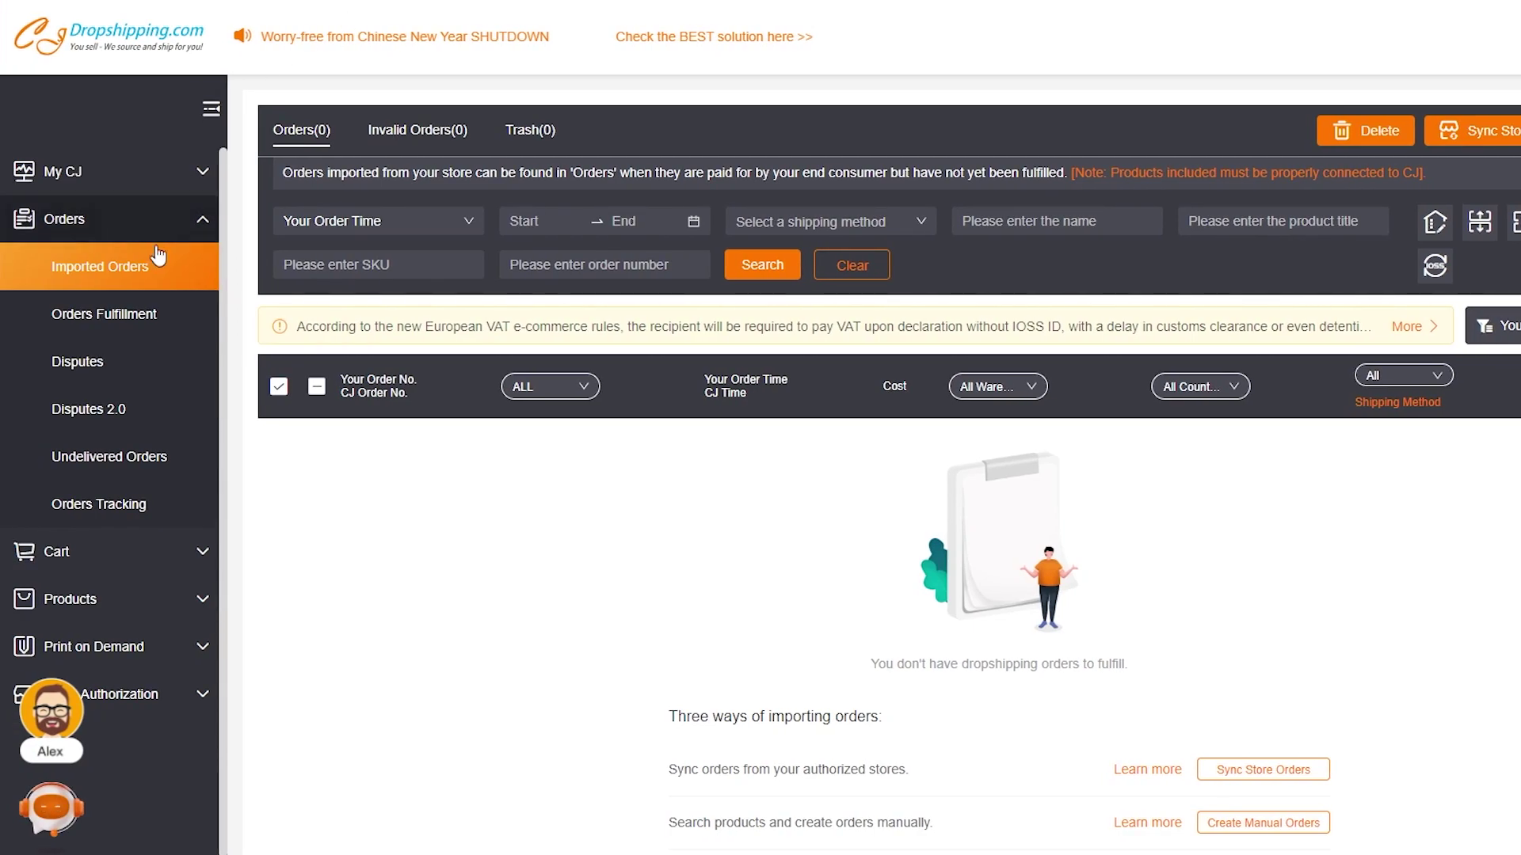
{"action": "left_click", "coordinate": [1497, 129]}
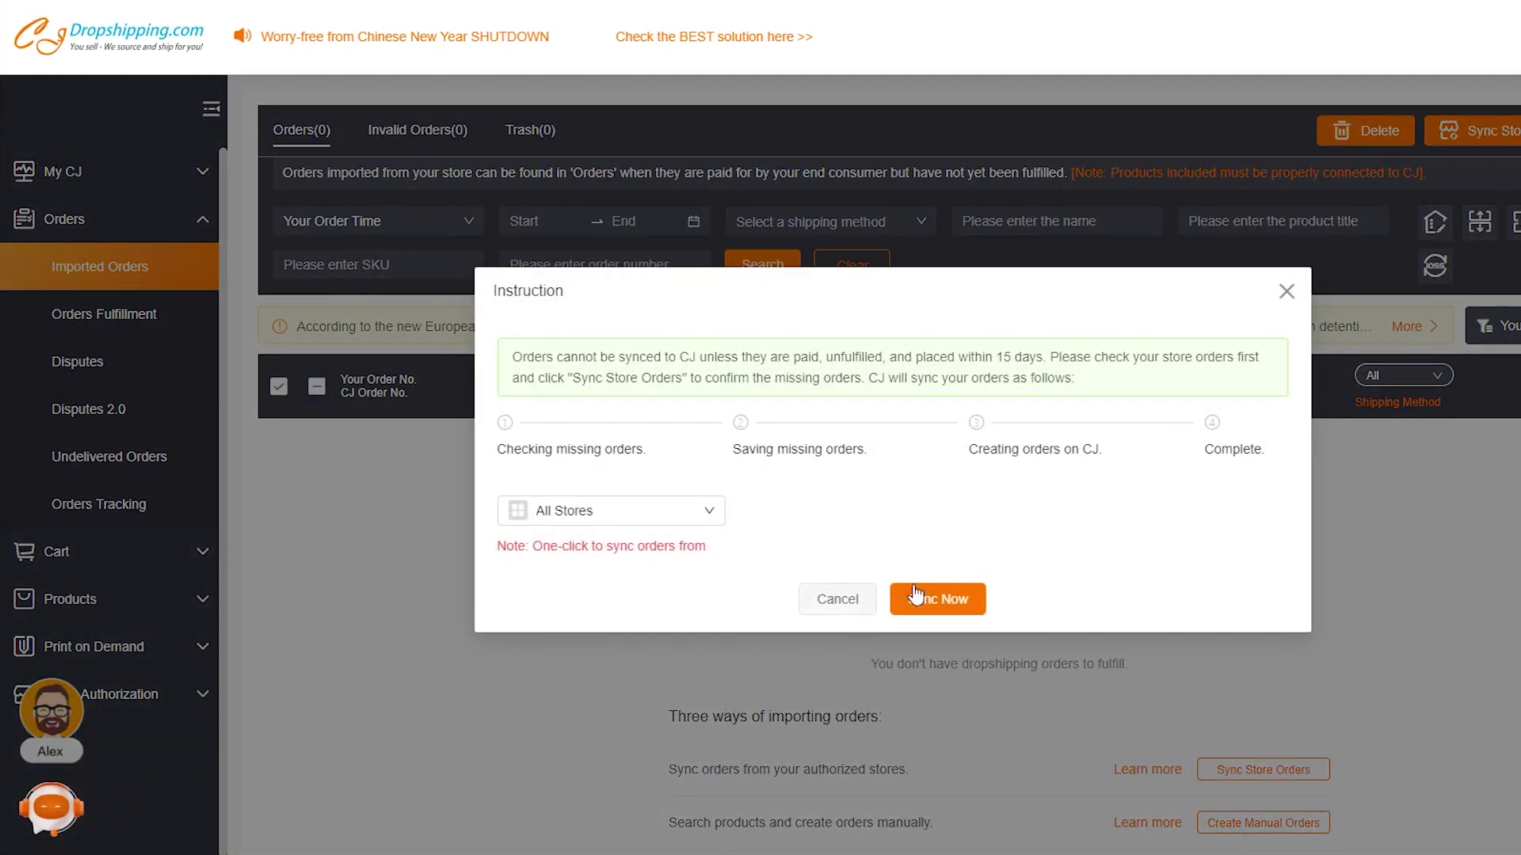
Check the All Stores dropdown, keep All Stores, and cancel the Instruction dialog
{"action": "left_click", "coordinate": [700, 518]}
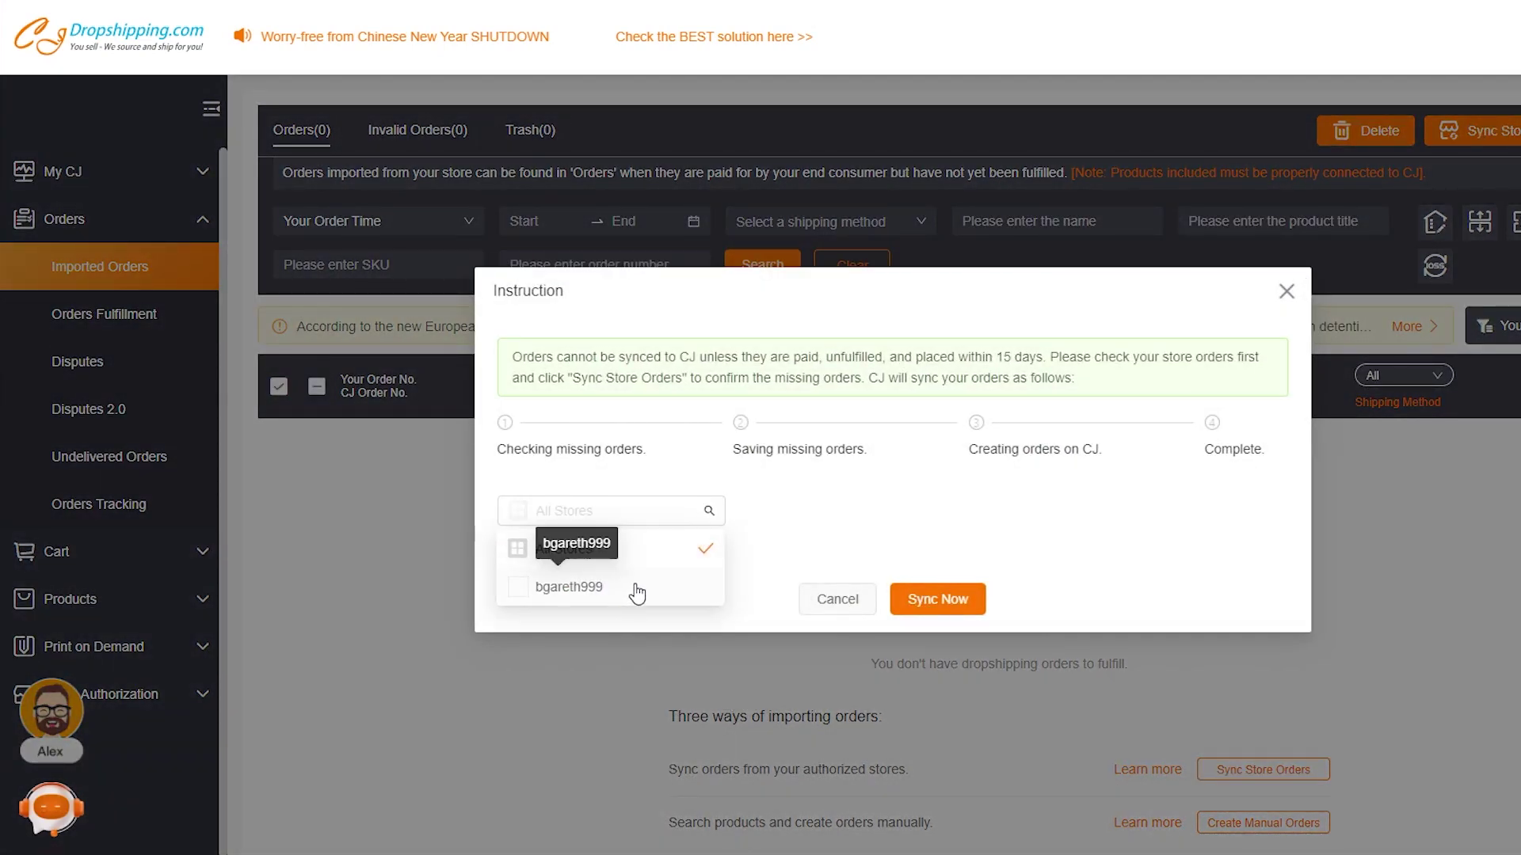
{"action": "left_click", "coordinate": [598, 401]}
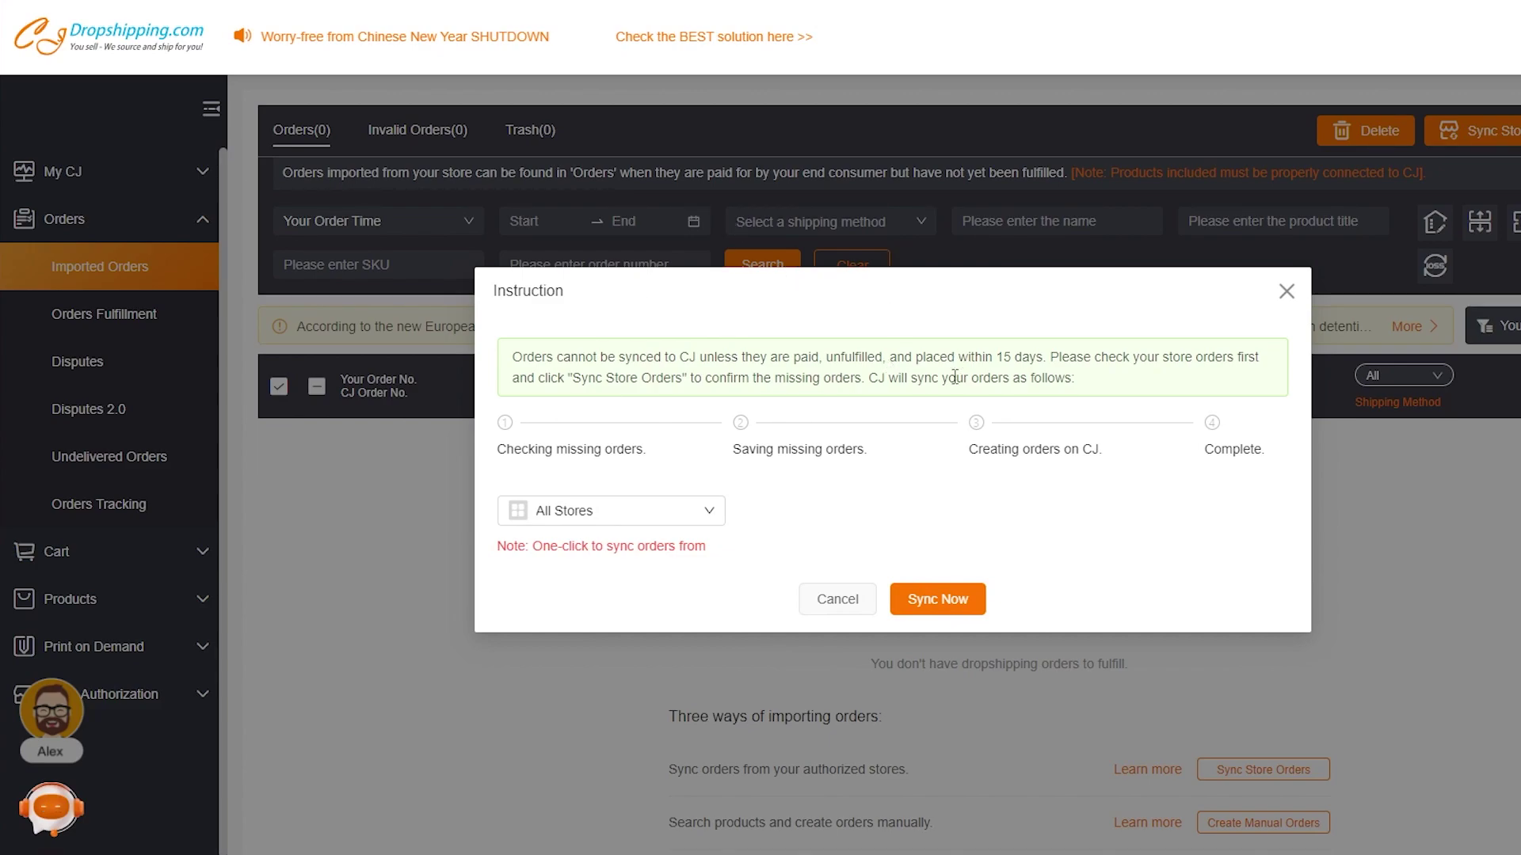
{"action": "left_click", "coordinate": [871, 598]}
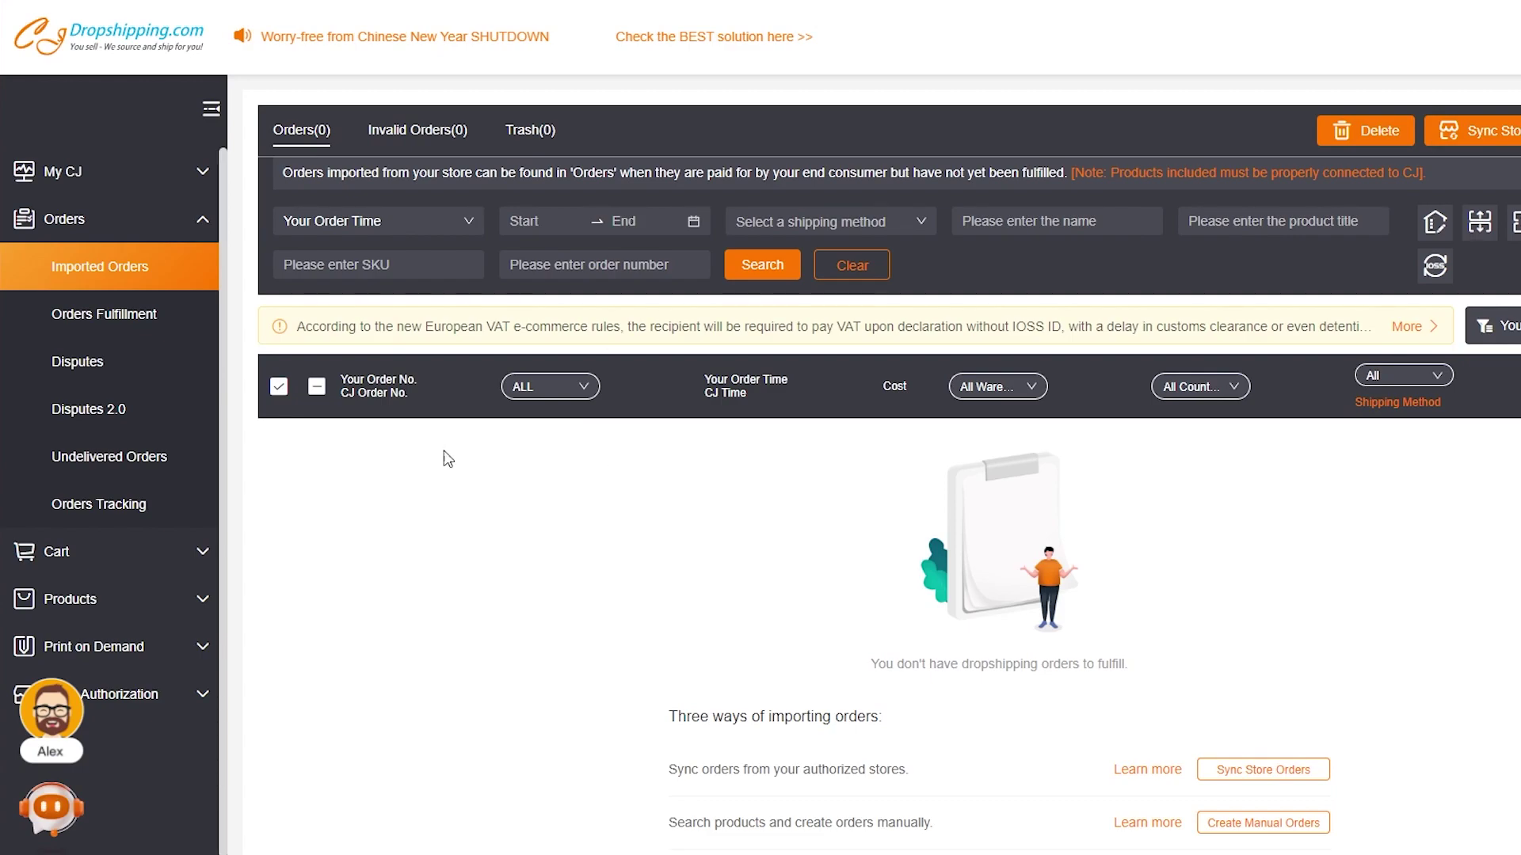
Open Cart > Dropship Orders in the sidebar
{"action": "left_click", "coordinate": [205, 564]}
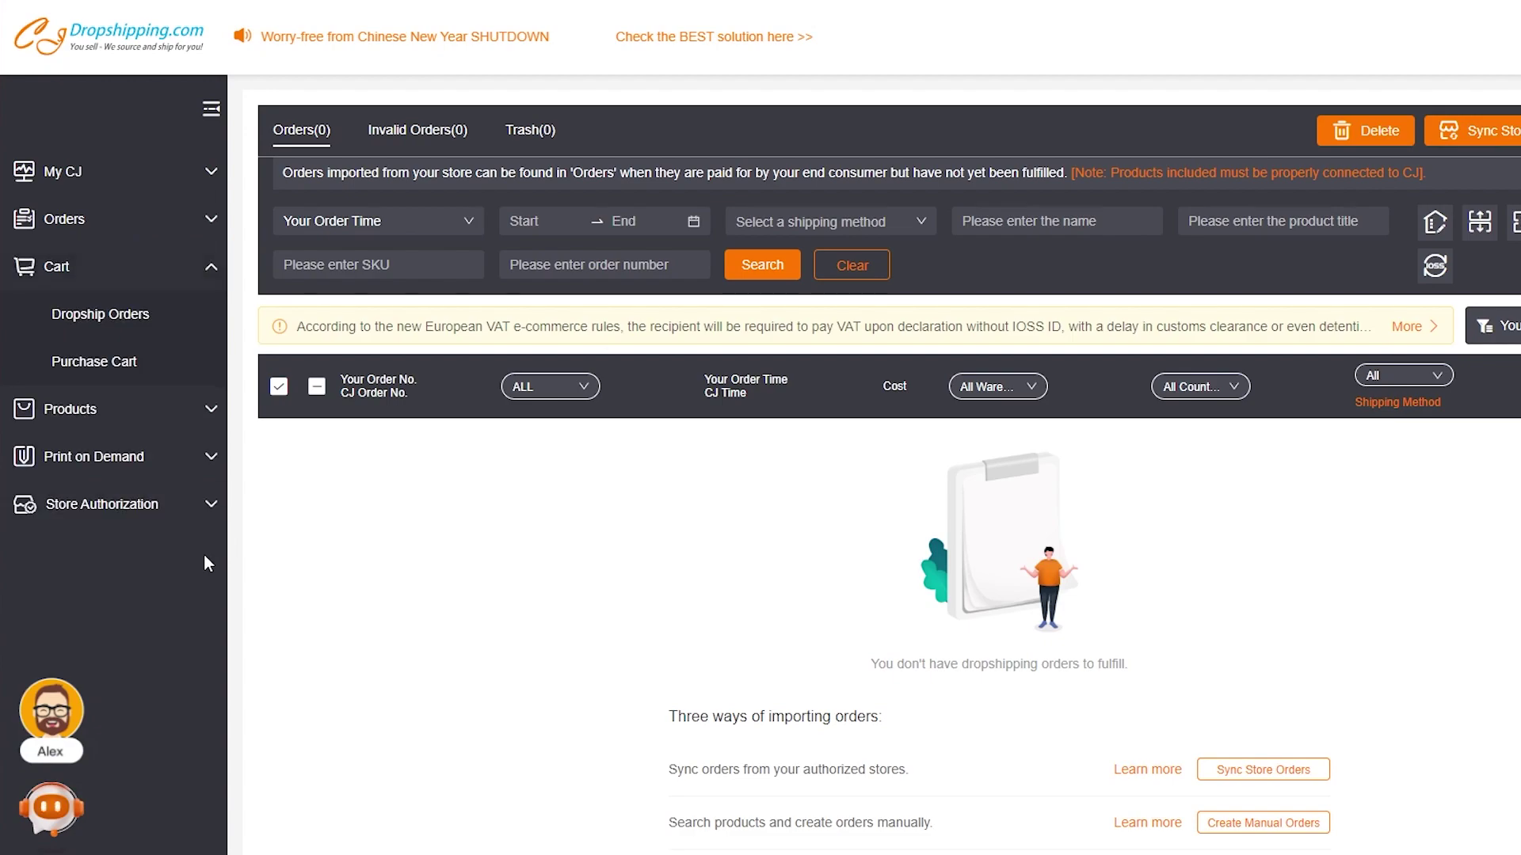
{"action": "left_click", "coordinate": [141, 325]}
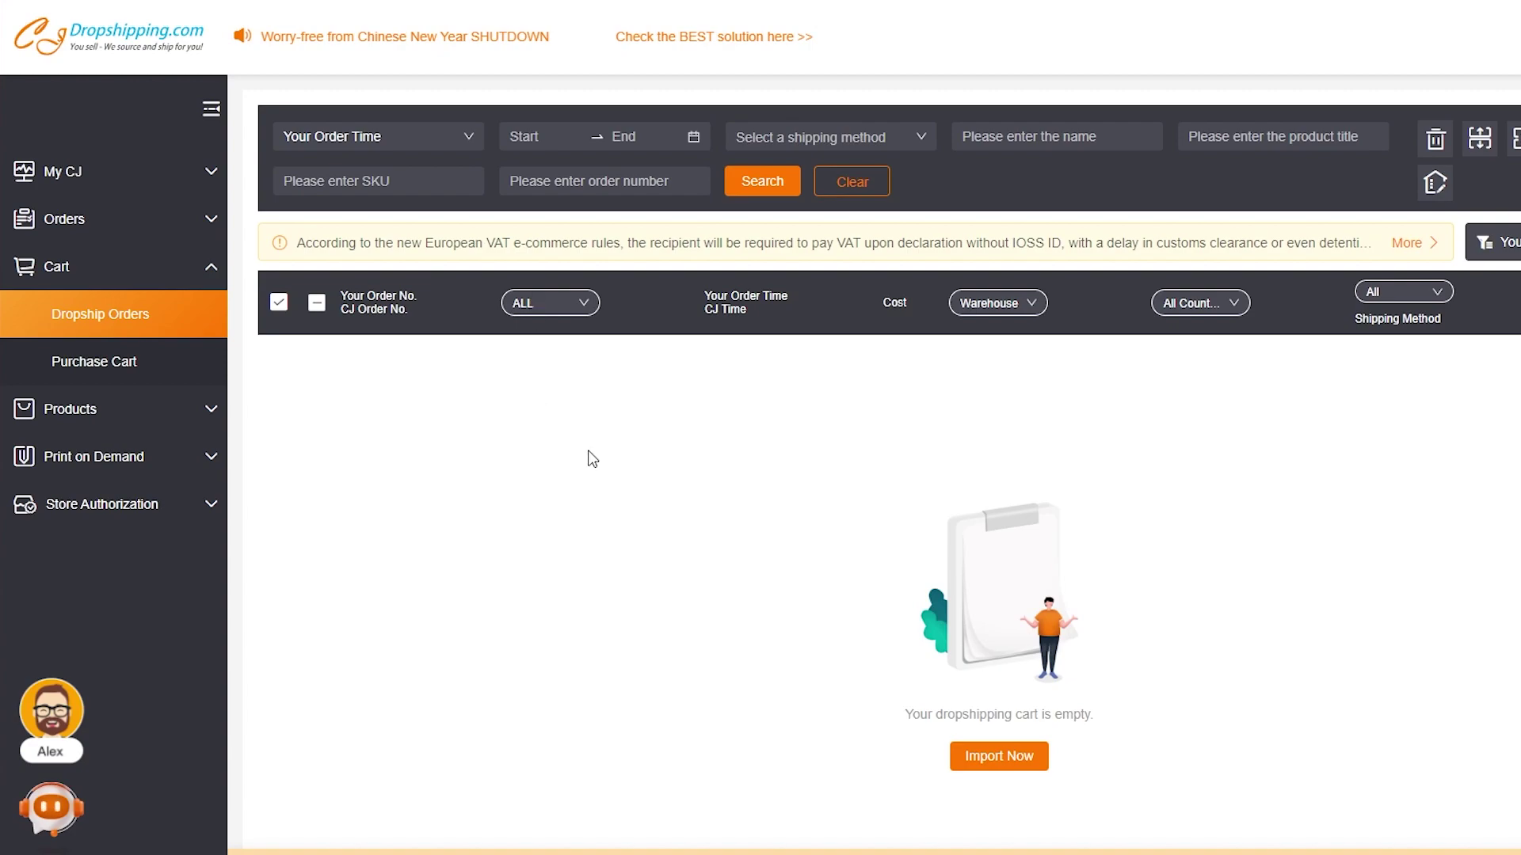
On the CJ home page, close the chatbot and scroll past Trending Products to New Products
{"action": "left_click", "coordinate": [207, 411]}
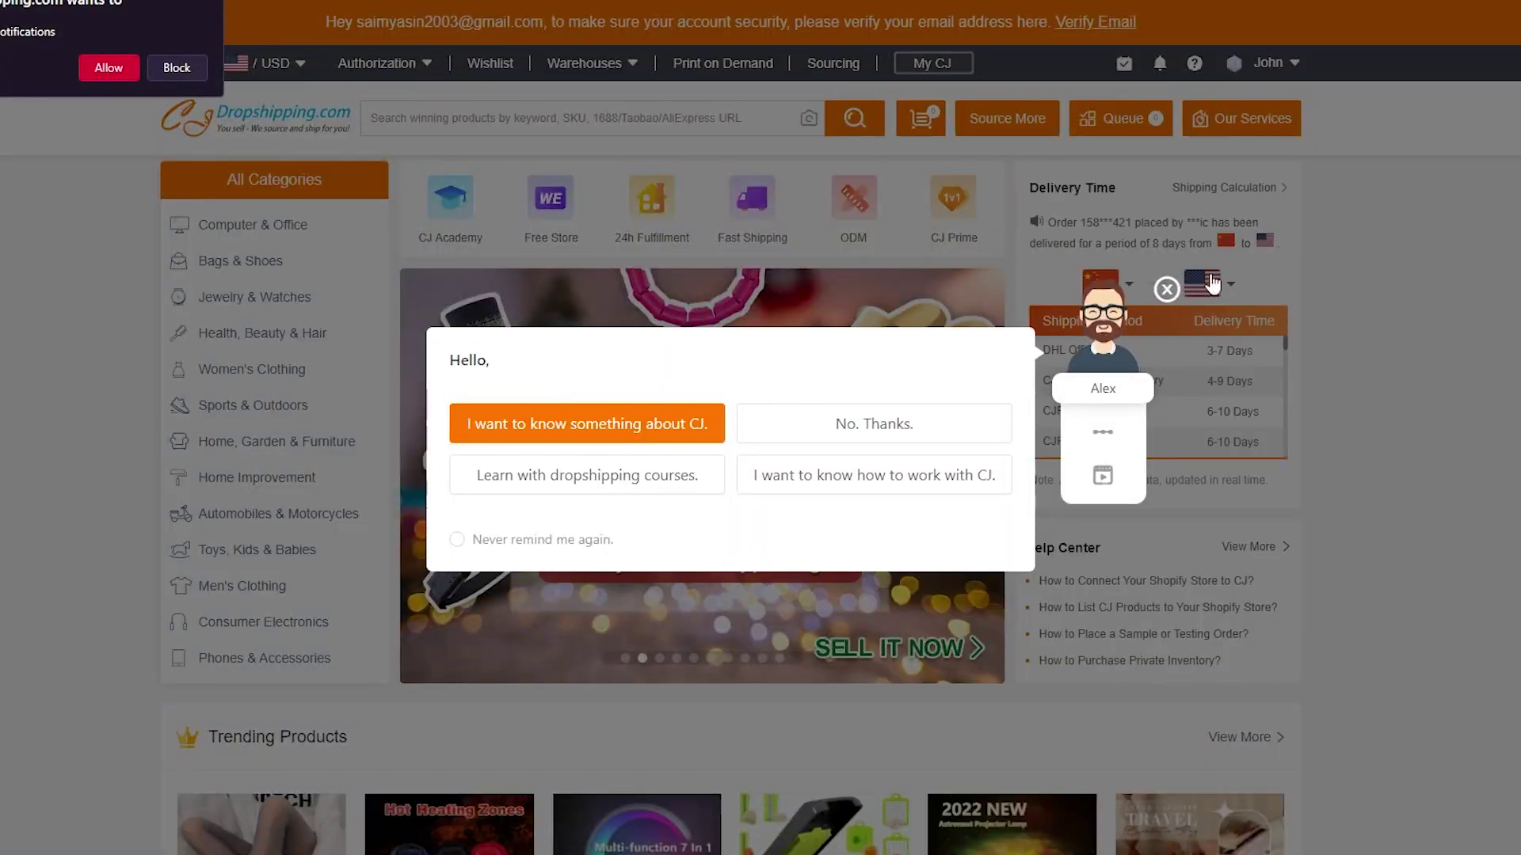
{"action": "left_click", "coordinate": [1166, 289]}
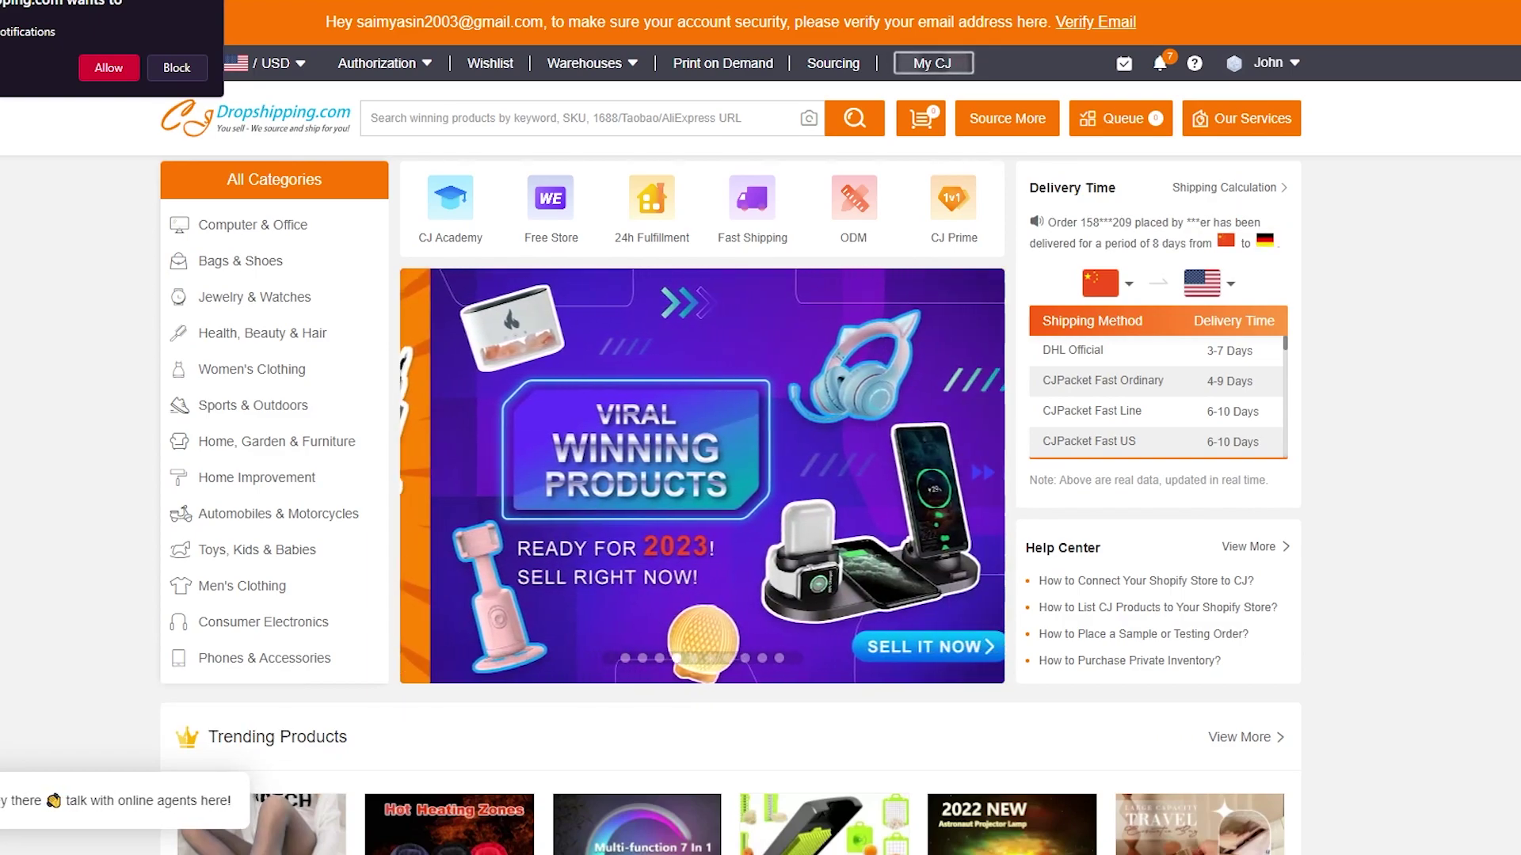
{"action": "scroll", "coordinate": [640, 397], "scroll_direction": "down", "scroll_amount": 5}
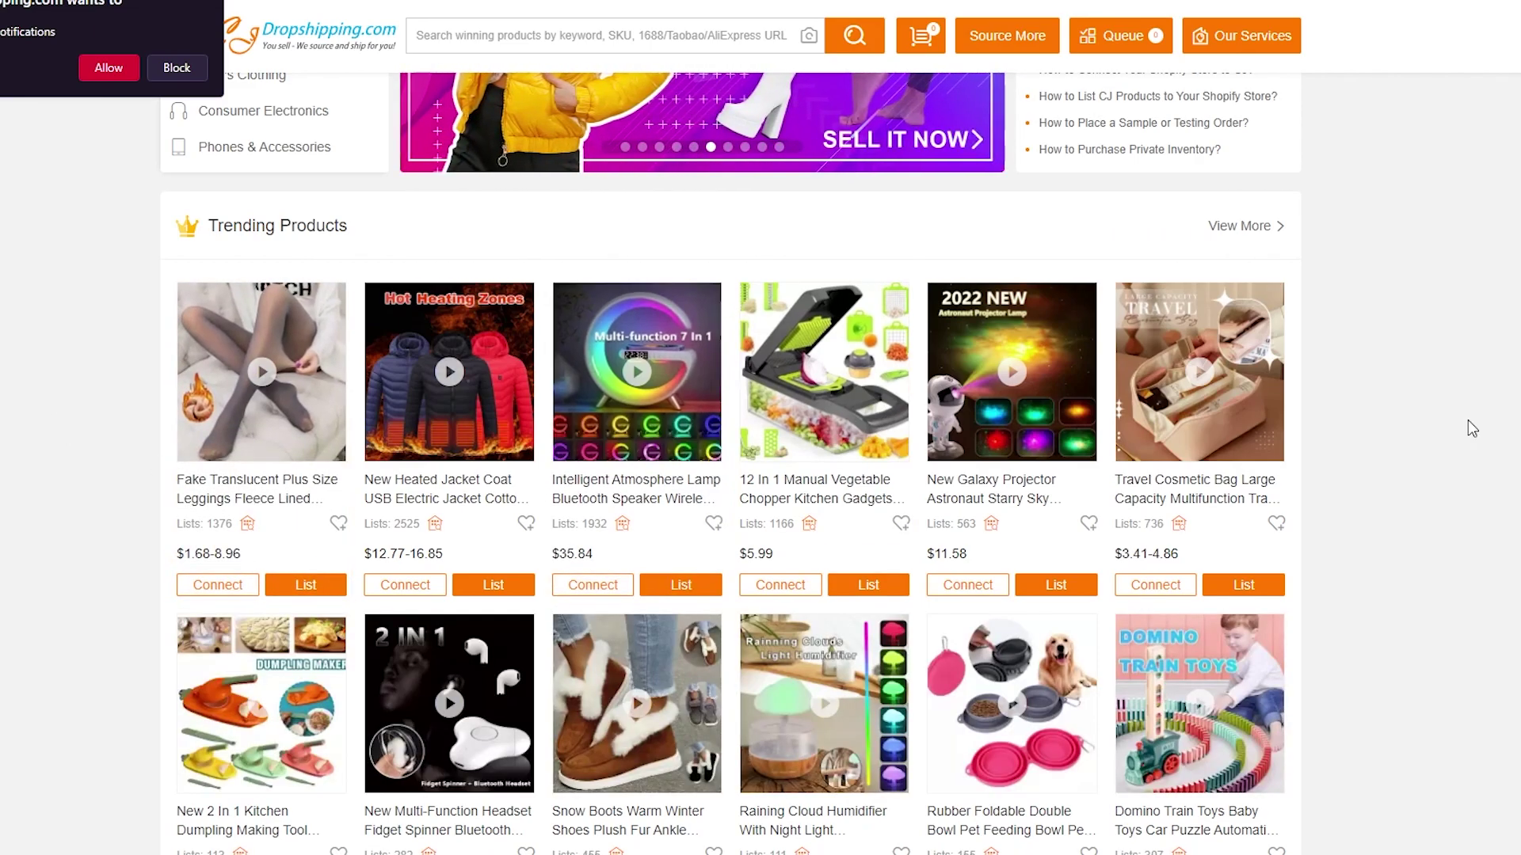
{"action": "scroll", "coordinate": [1467, 420], "scroll_direction": "down", "scroll_amount": 3}
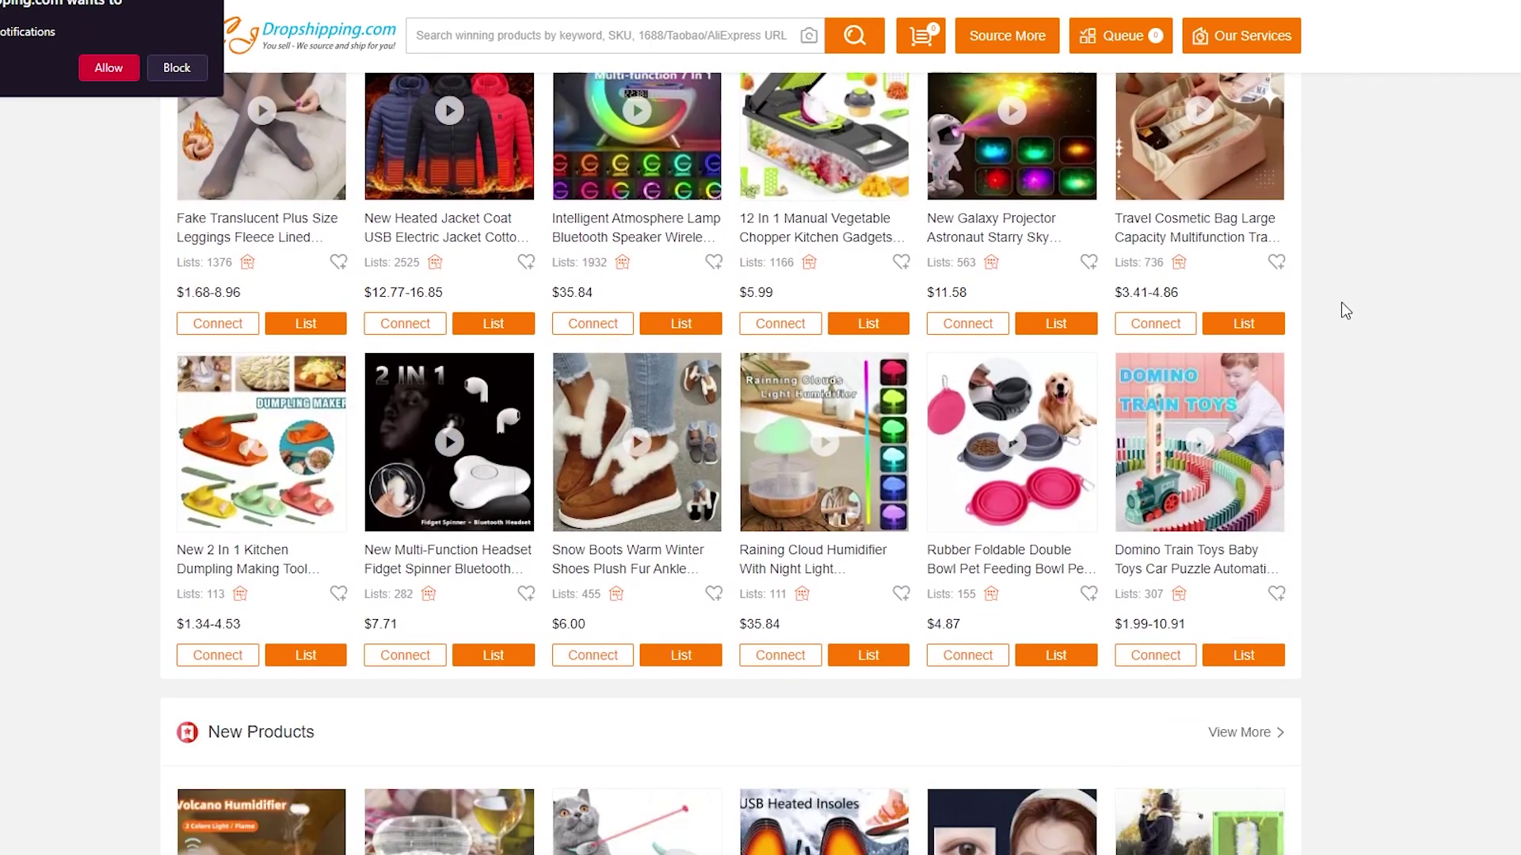
{"action": "mouse_move", "coordinate": [242, 576]}
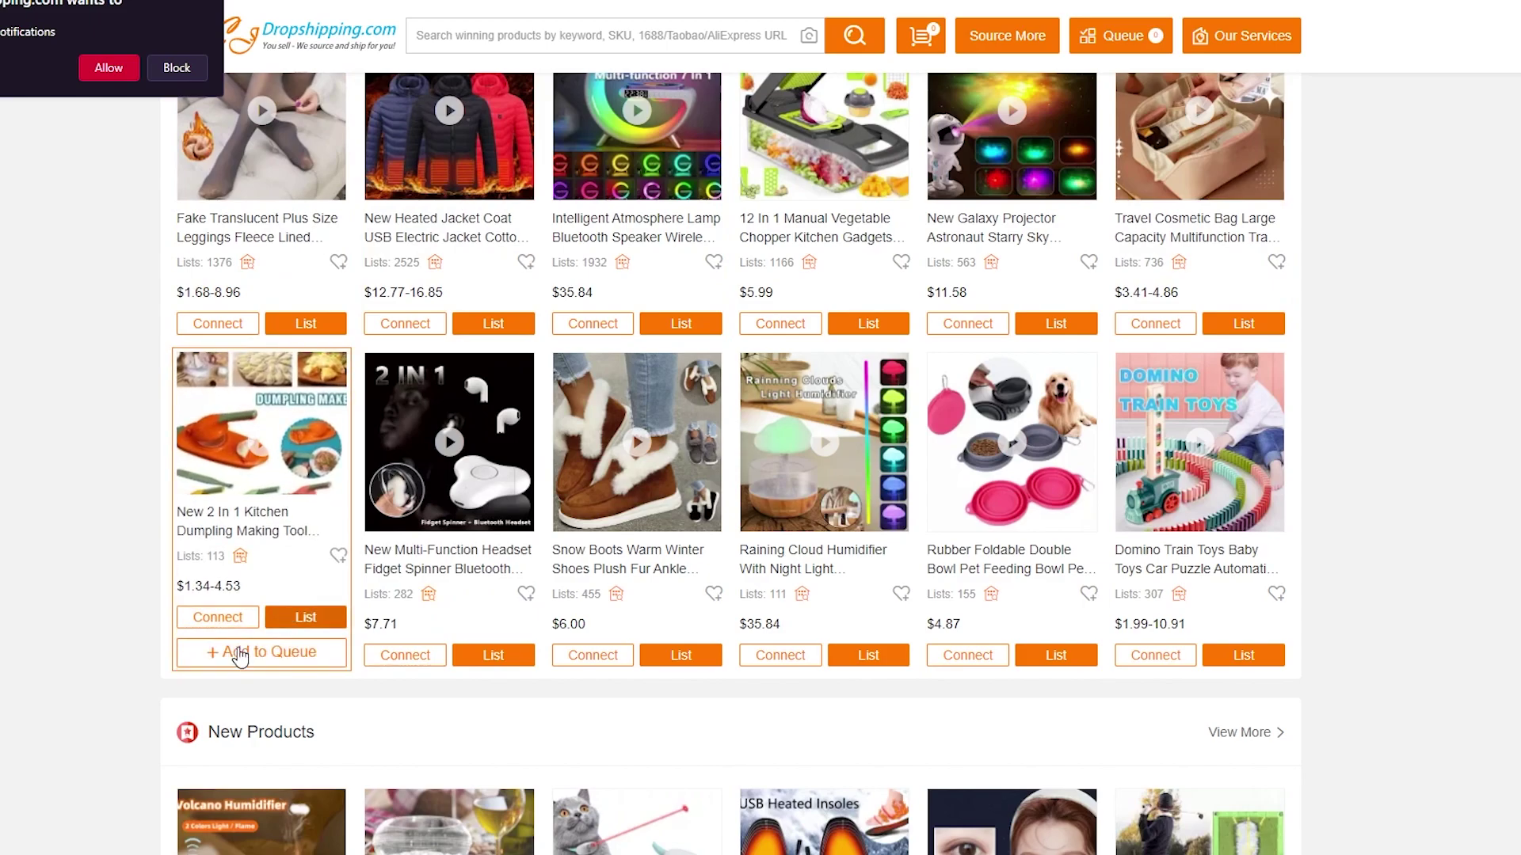
{"action": "scroll", "coordinate": [115, 458], "scroll_direction": "up", "scroll_amount": 5}
{"action": "scroll", "coordinate": [114, 458], "scroll_direction": "down", "scroll_amount": 6}
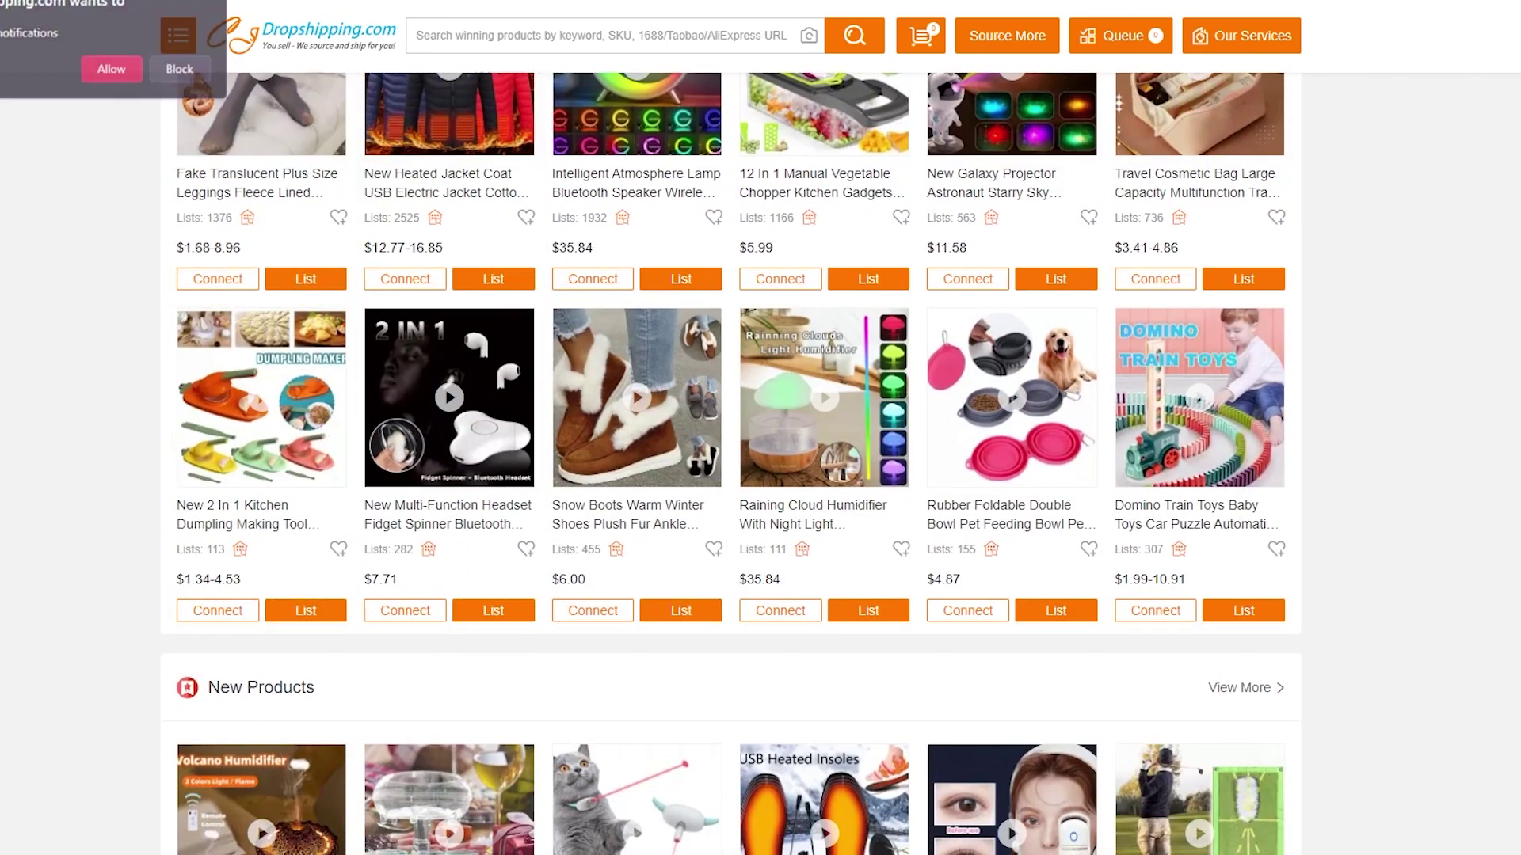
{"action": "scroll", "coordinate": [89, 335], "scroll_direction": "down", "scroll_amount": 2}
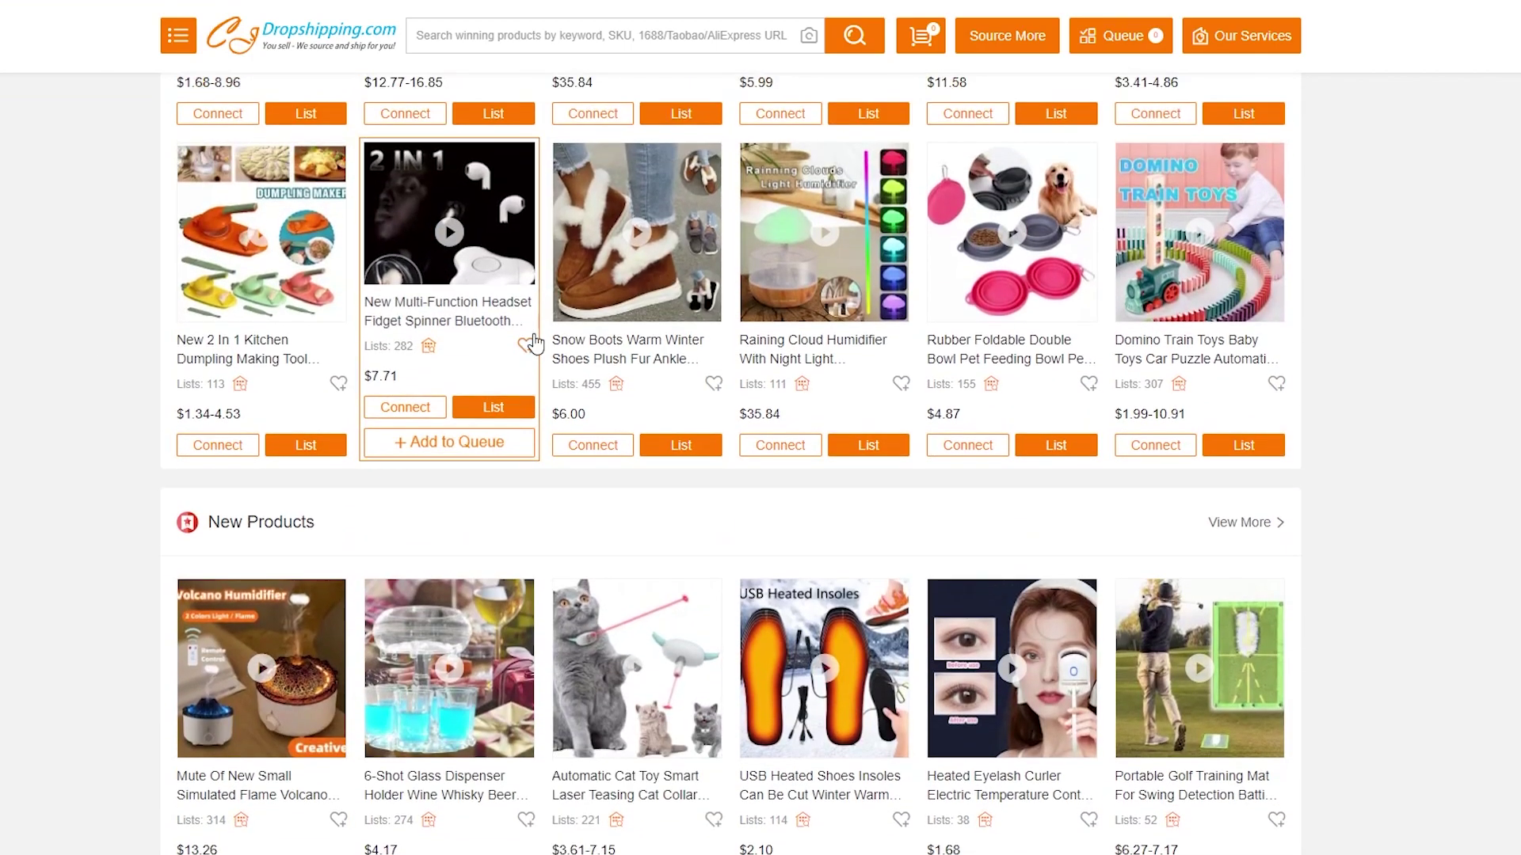
{"action": "scroll", "coordinate": [614, 692], "scroll_direction": "down", "scroll_amount": 3}
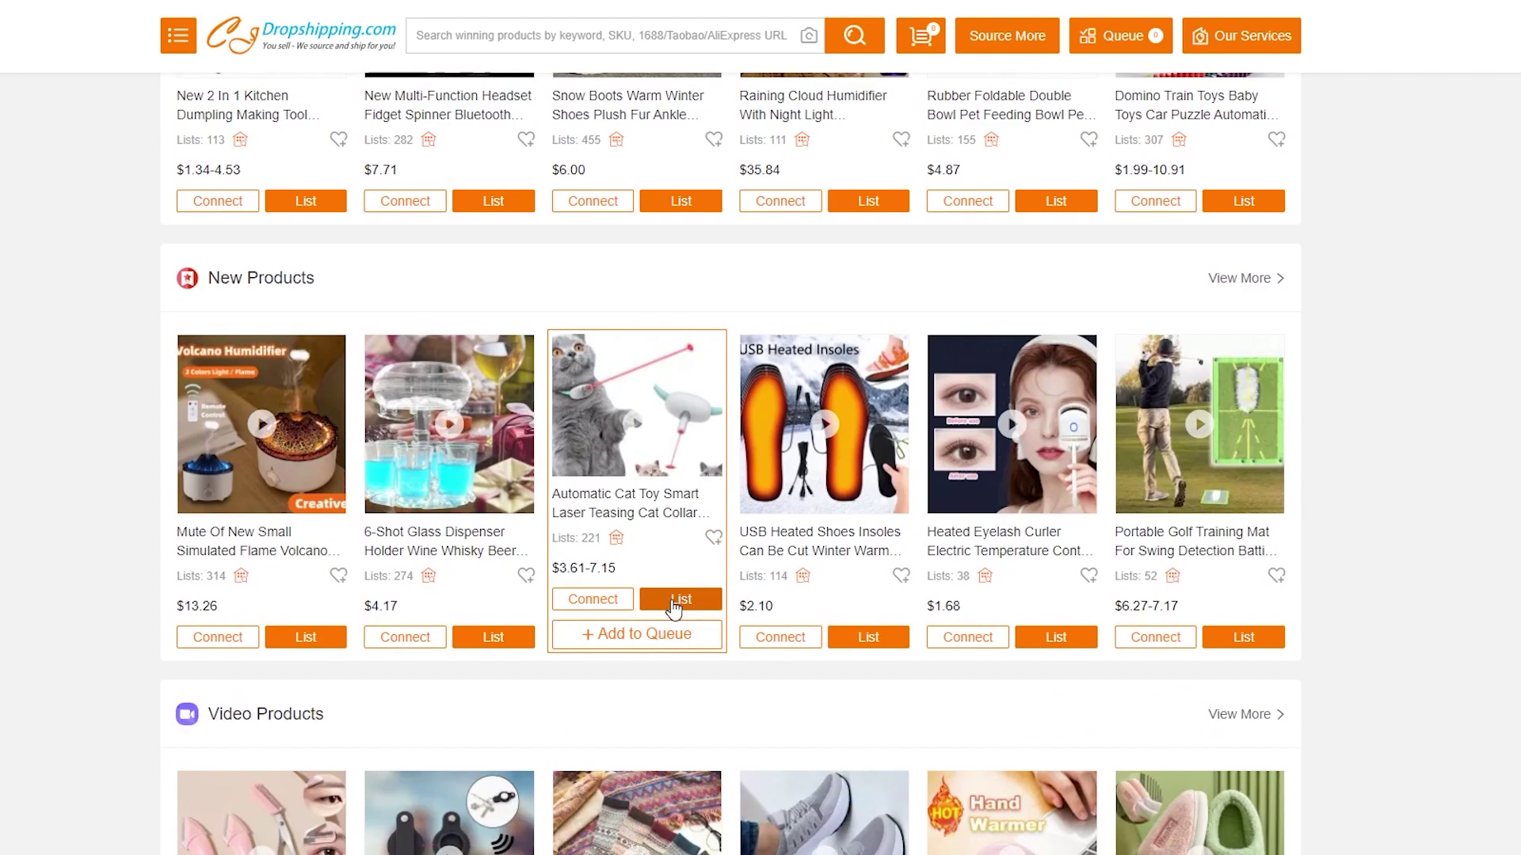
Open the Automatic Cat Toy product page and bring up its List dialog
{"action": "left_click", "coordinate": [674, 603]}
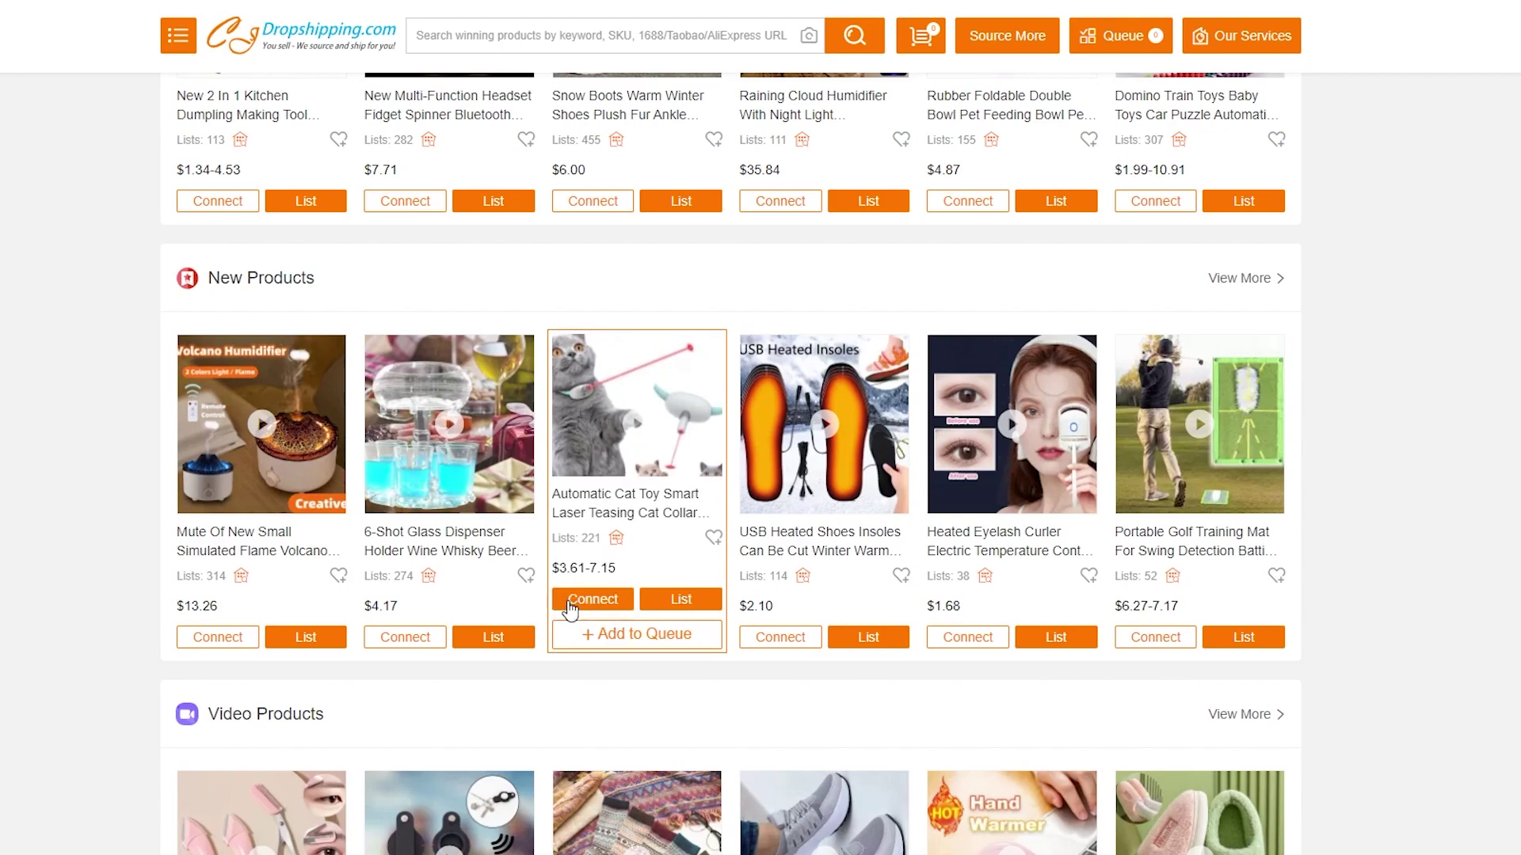
{"action": "left_click", "coordinate": [657, 204]}
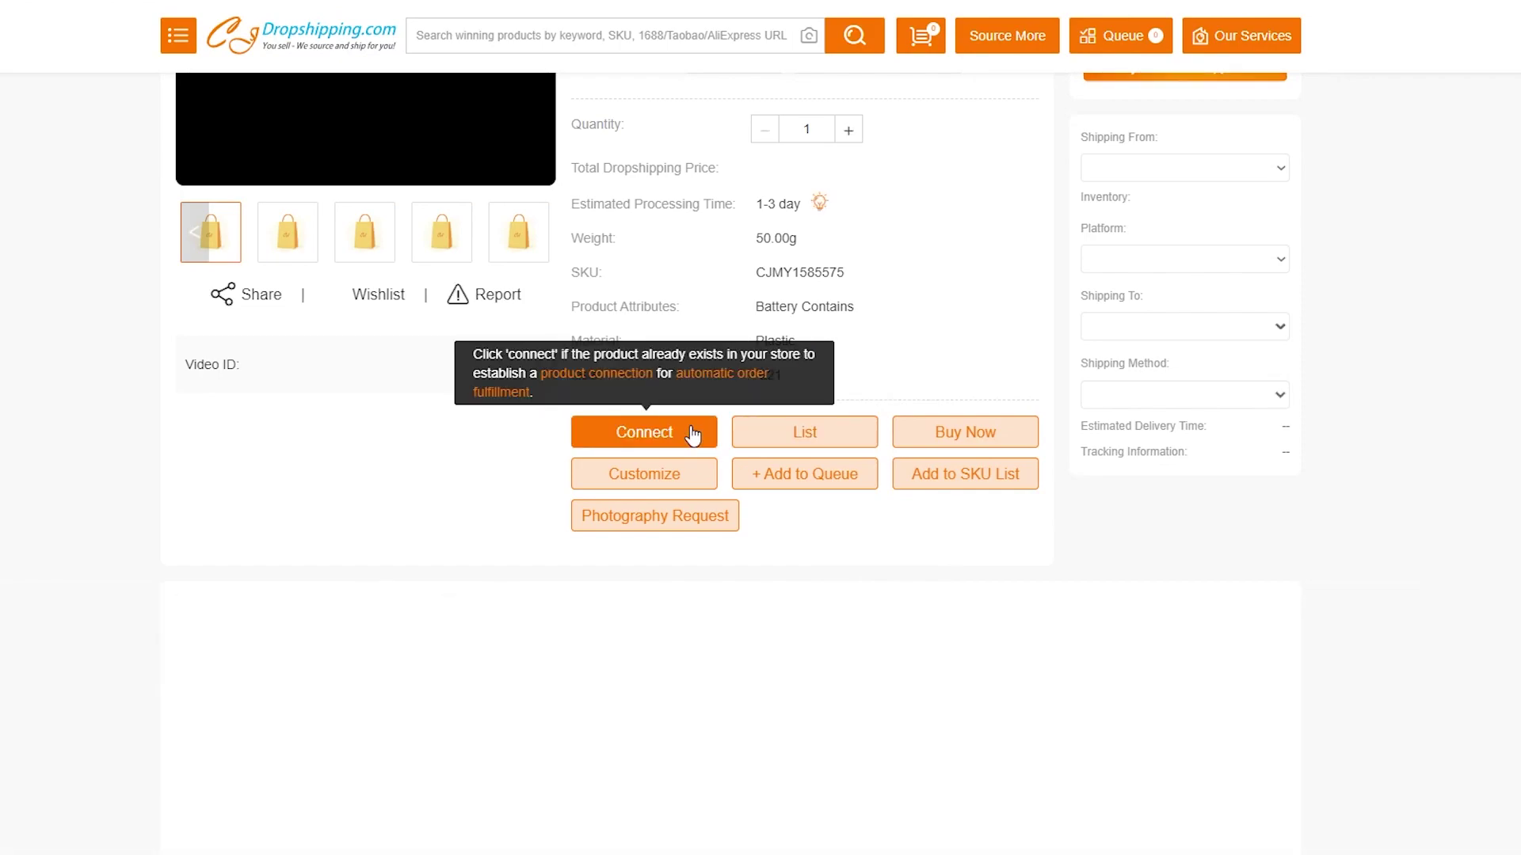
{"action": "left_click", "coordinate": [804, 434]}
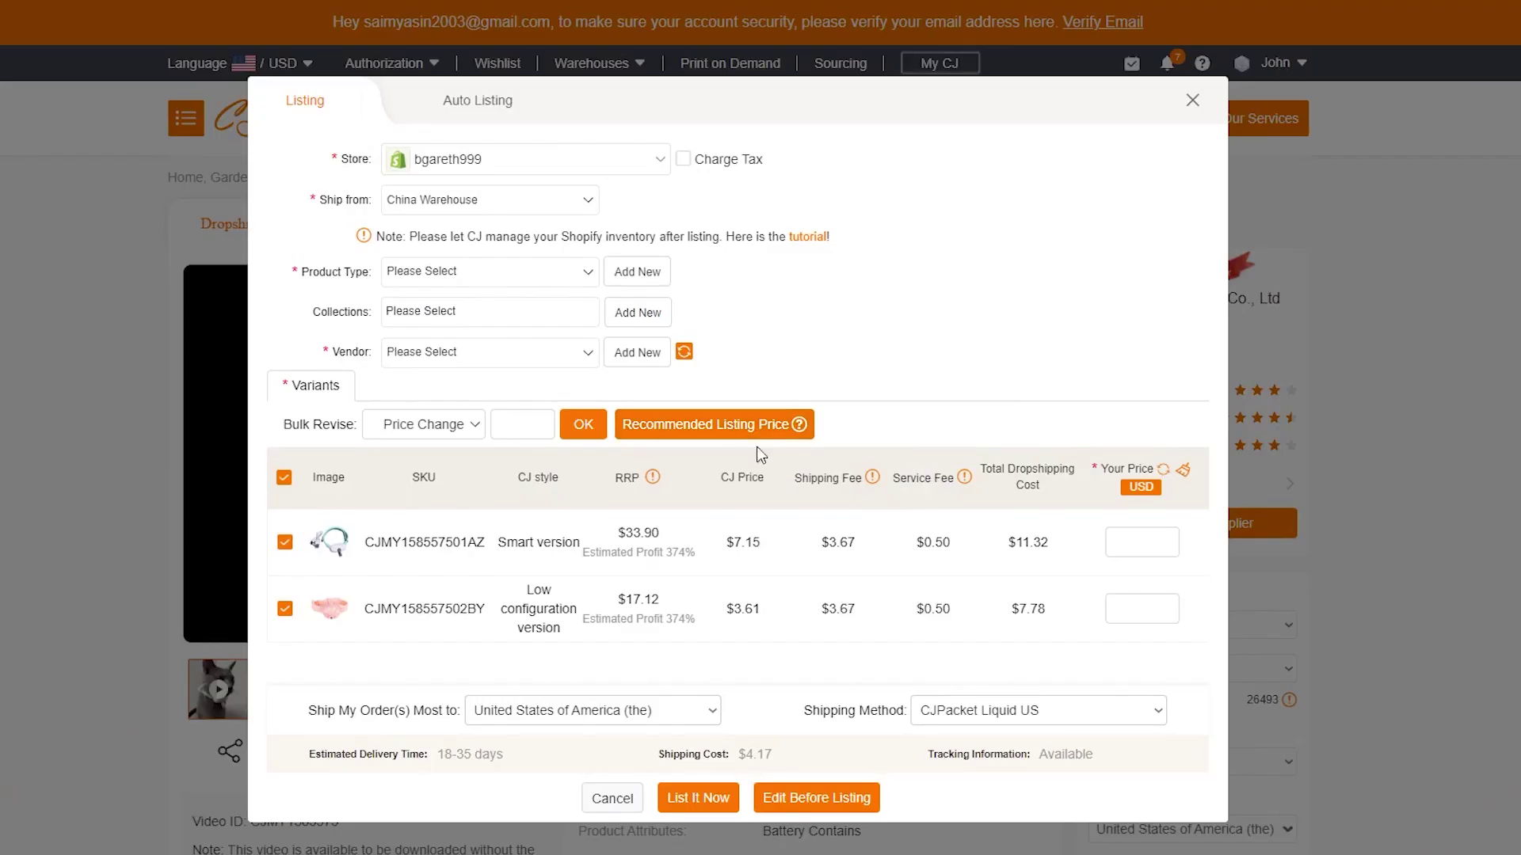
Select the linked Shopify store in the cat toy's listing form, then cancel without listing
{"action": "left_click", "coordinate": [567, 165]}
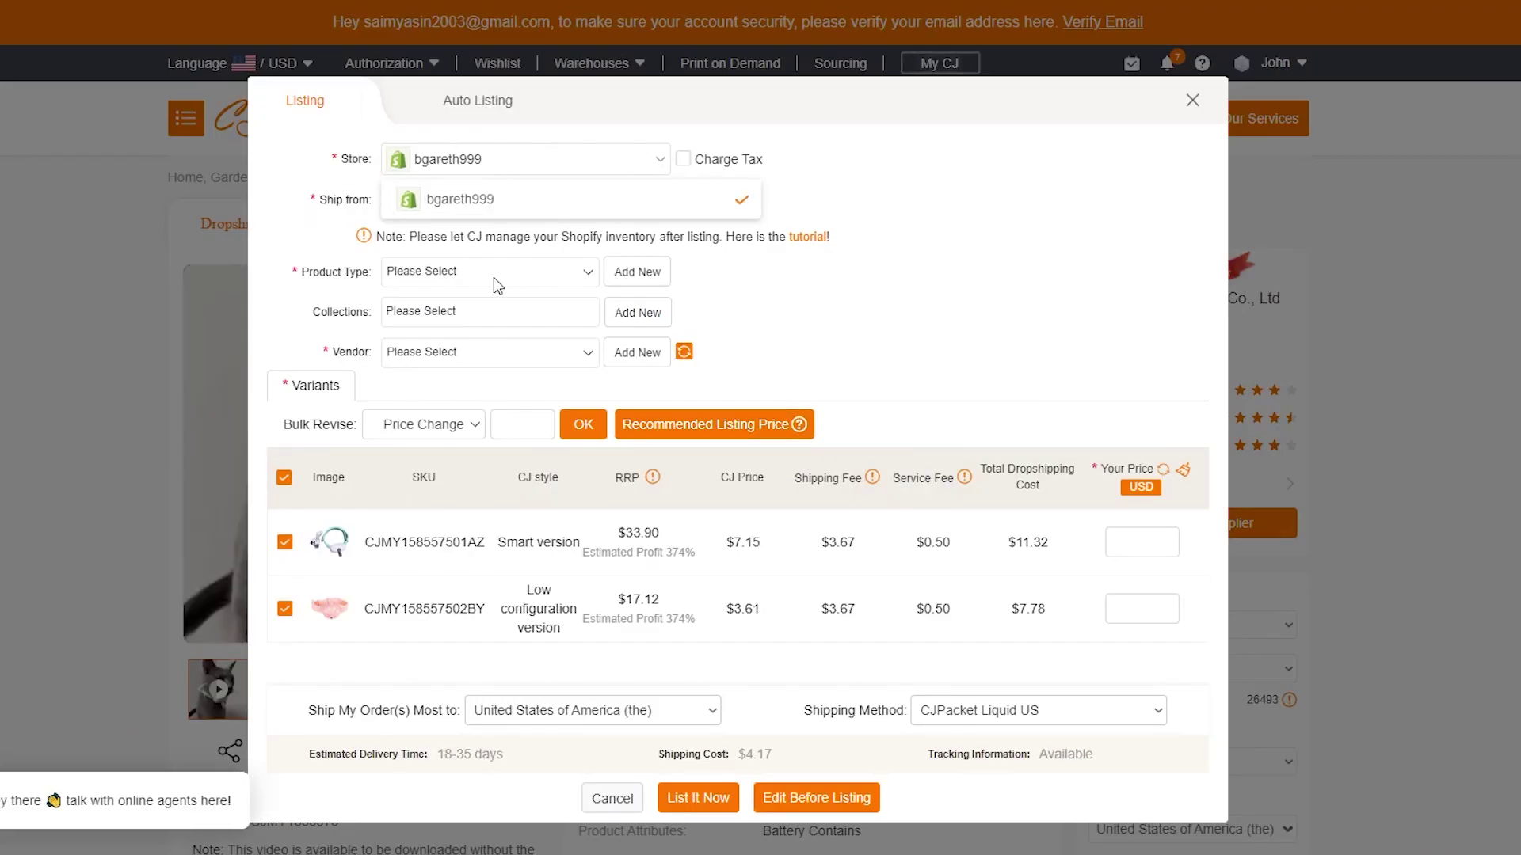
{"action": "left_click", "coordinate": [481, 208]}
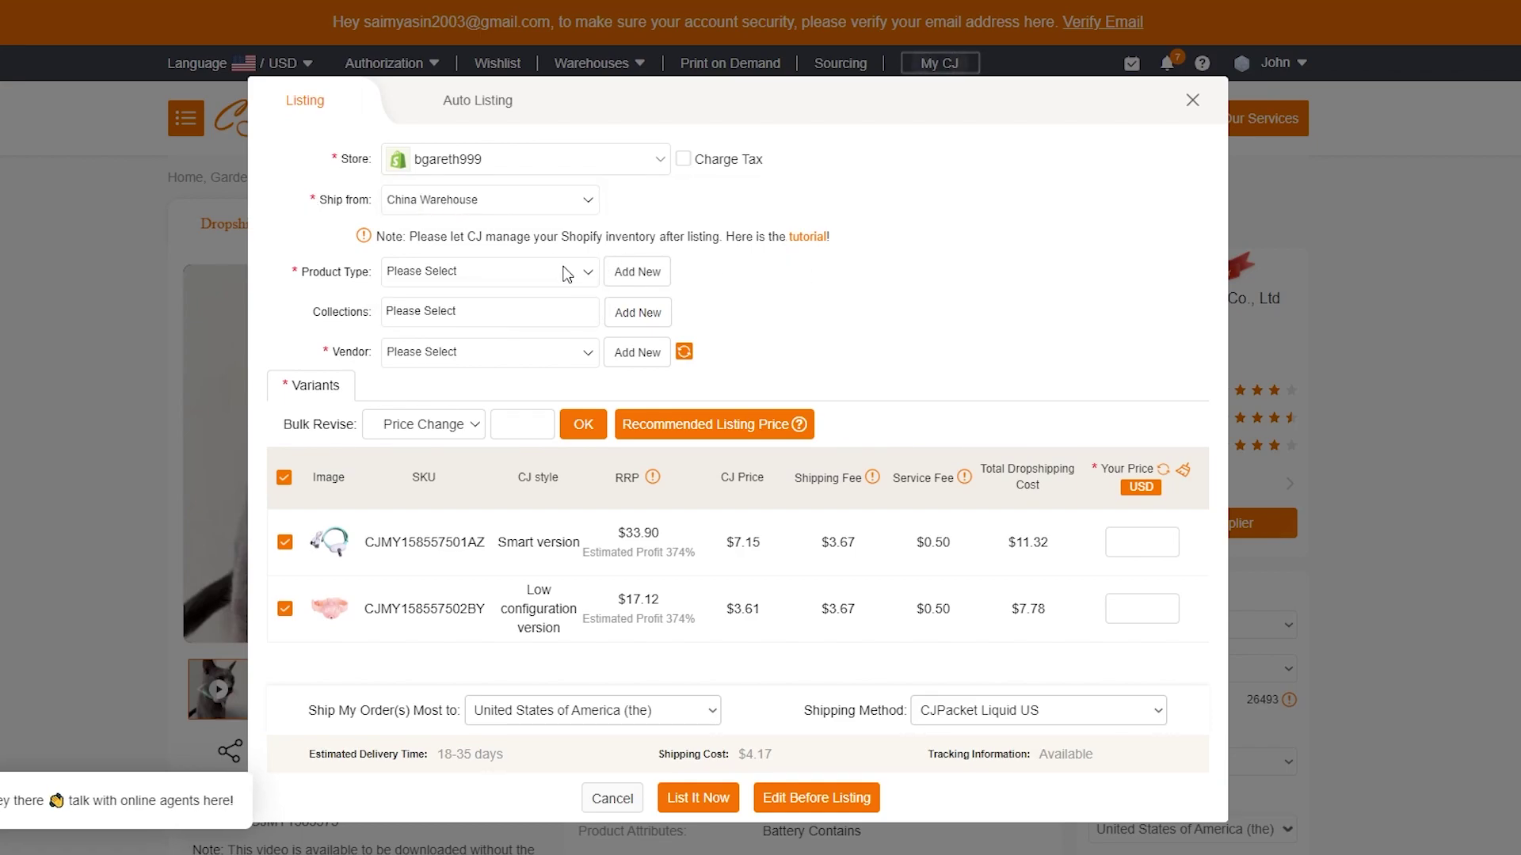
{"action": "left_click", "coordinate": [612, 798]}
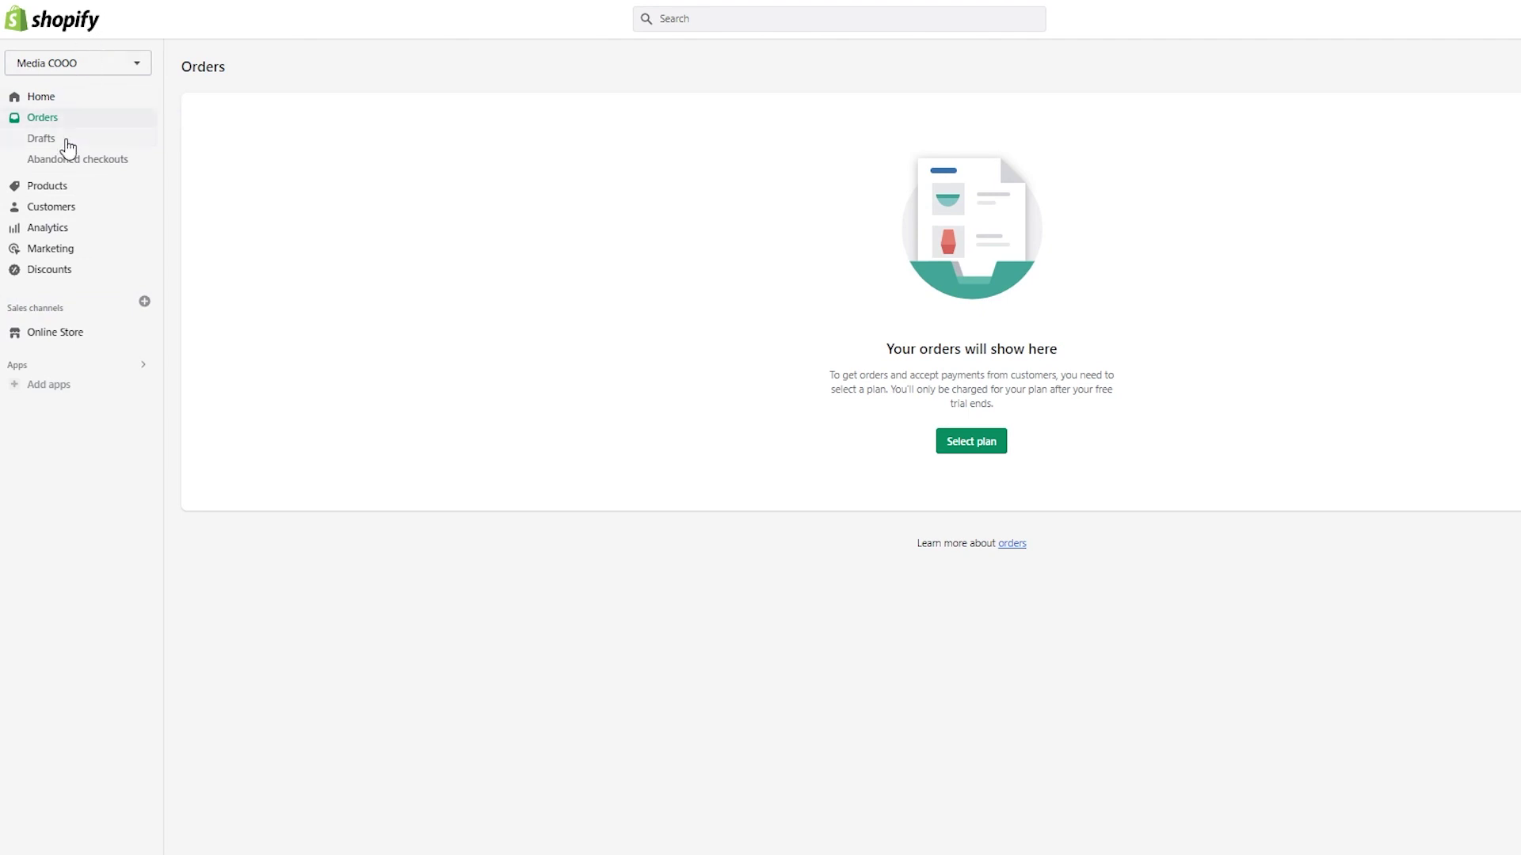
Go from the empty Orders page to the Media COOO Products list in Shopify admin
{"action": "left_click", "coordinate": [44, 188]}
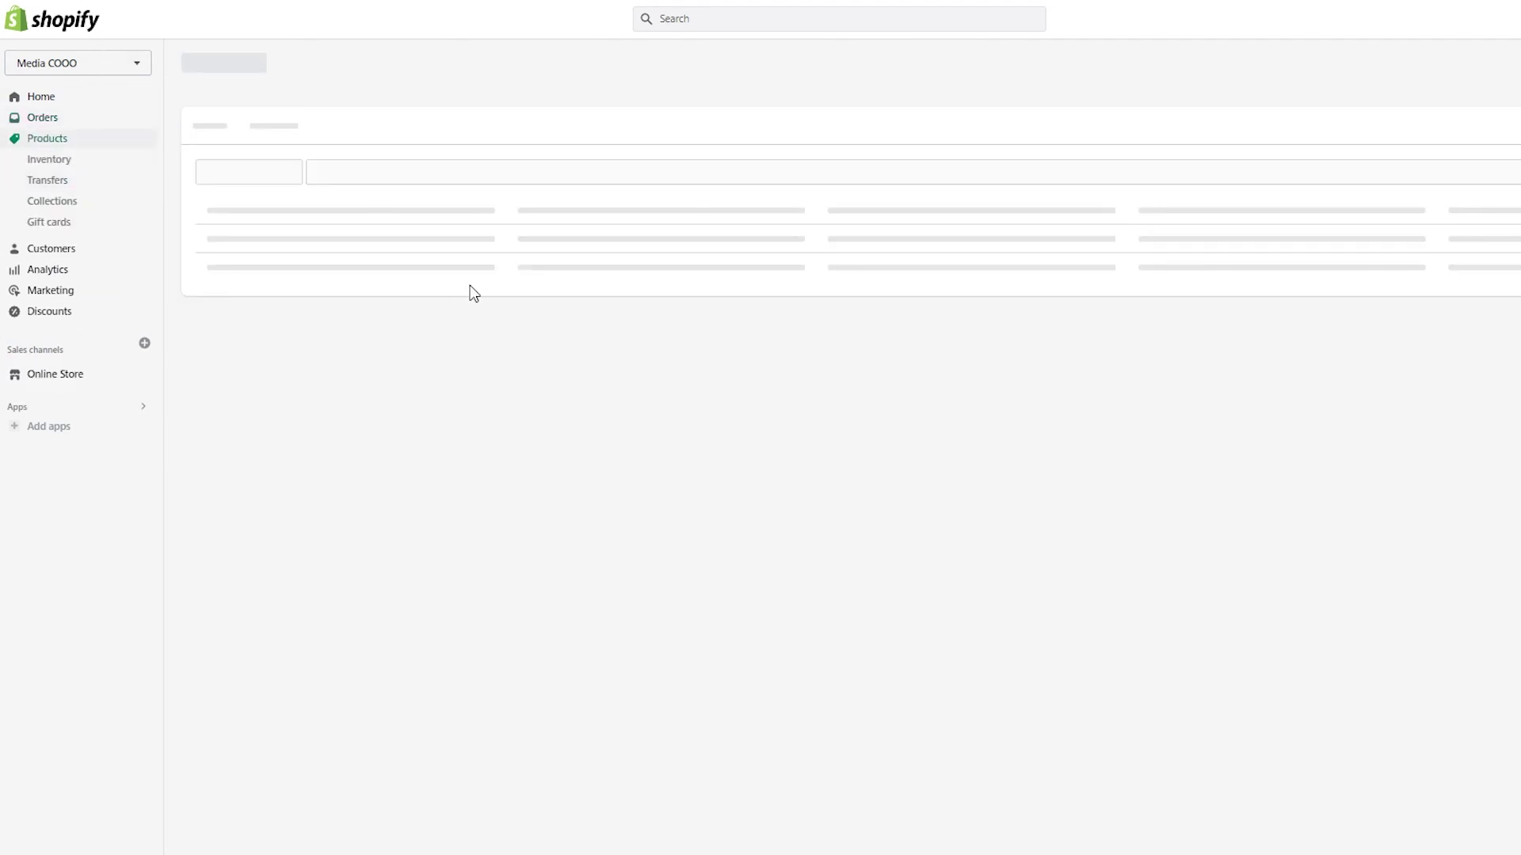